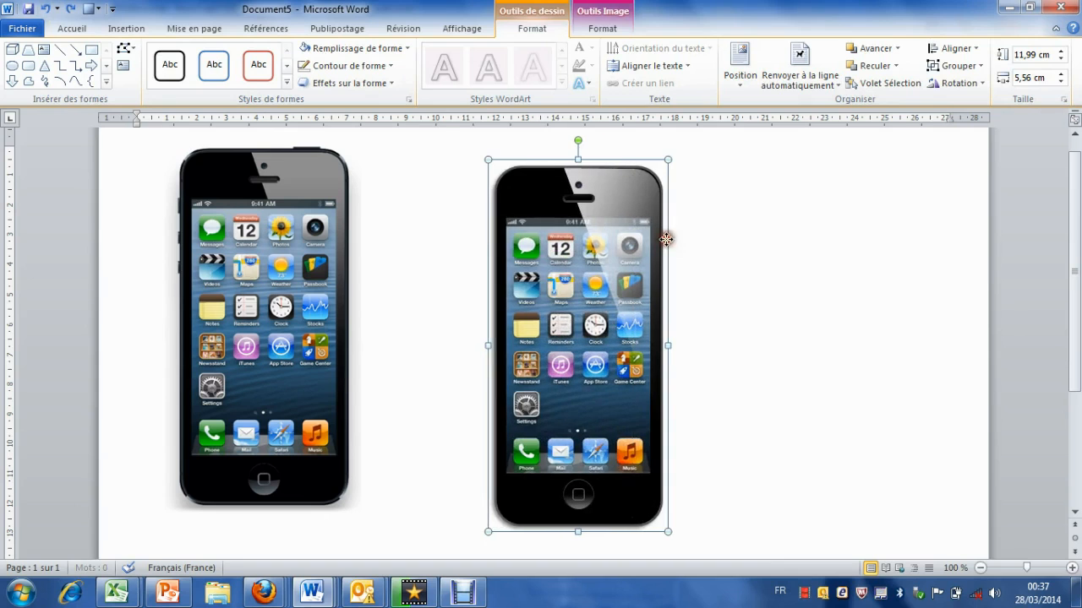
Step: Apply a 3D rotation of X 50°, Y 350° and Z 320° to the selected phone
left_click(355, 85)
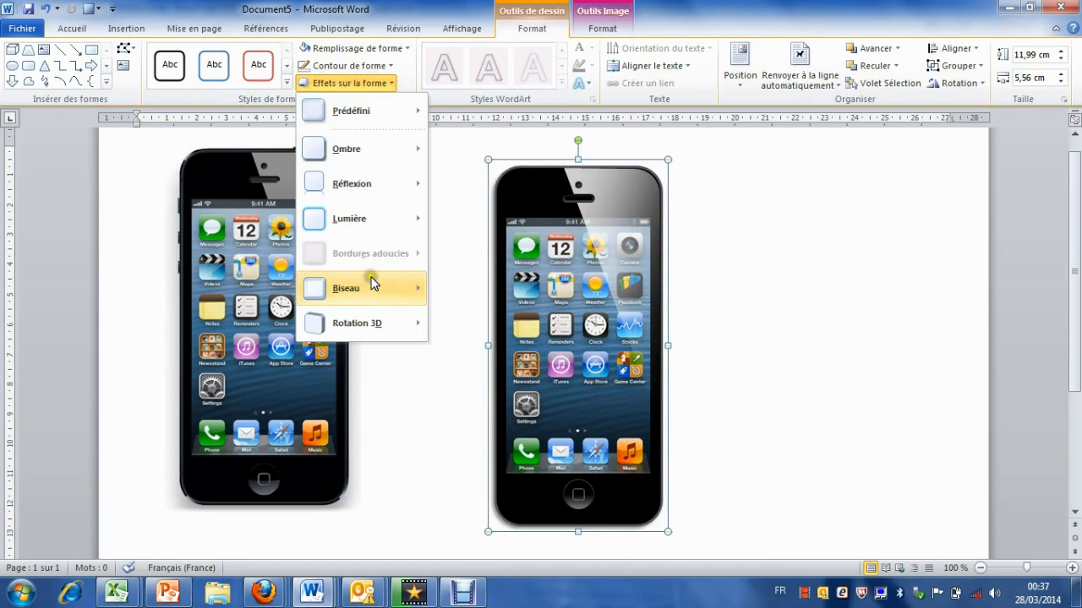
mouse_move(411, 322)
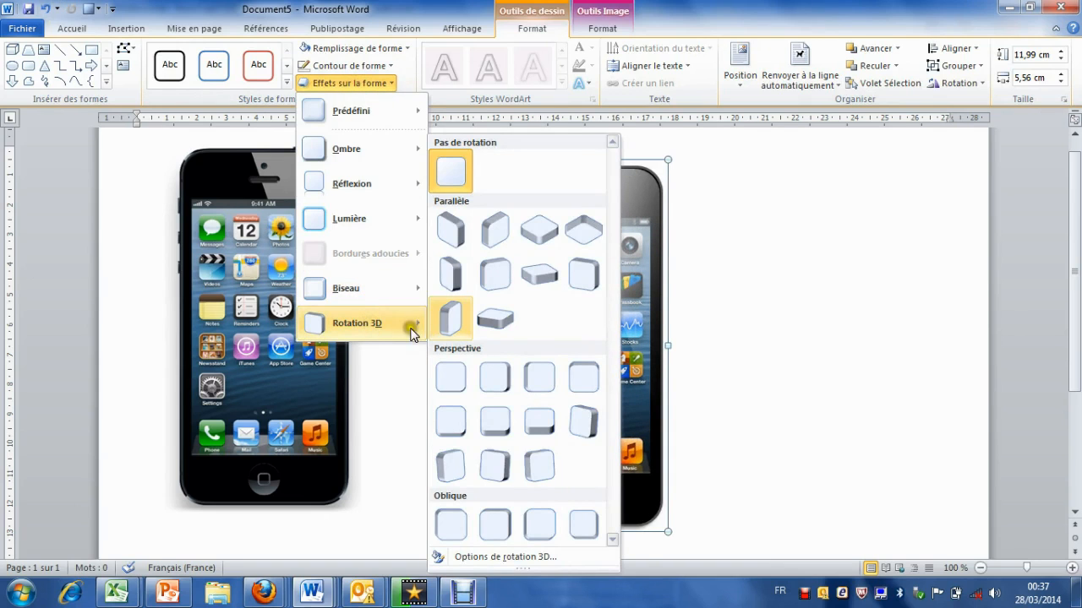
left_click(503, 558)
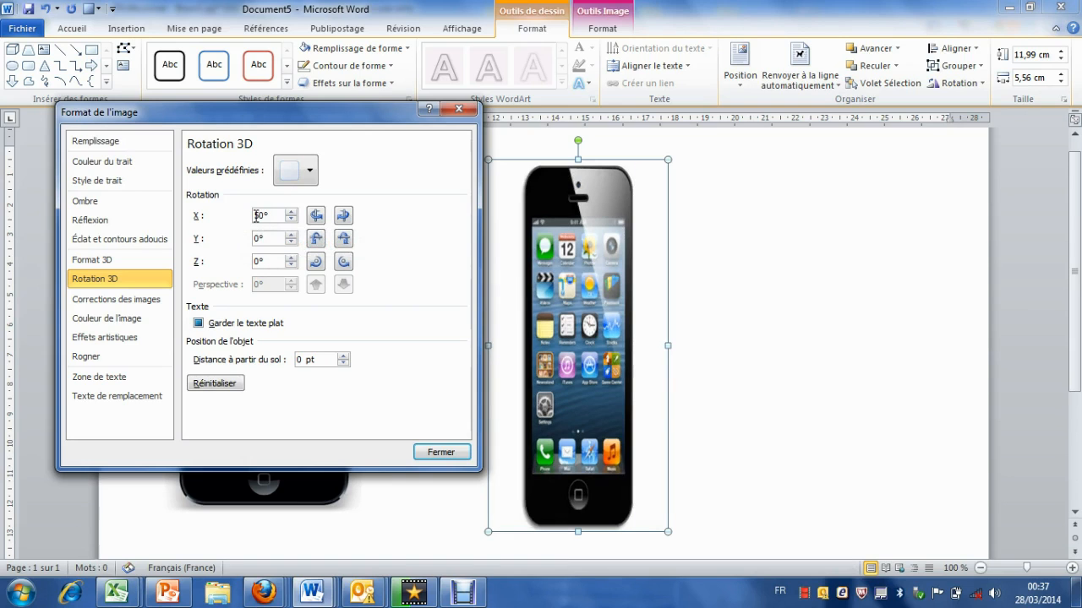
double_click(257, 240)
type("350")
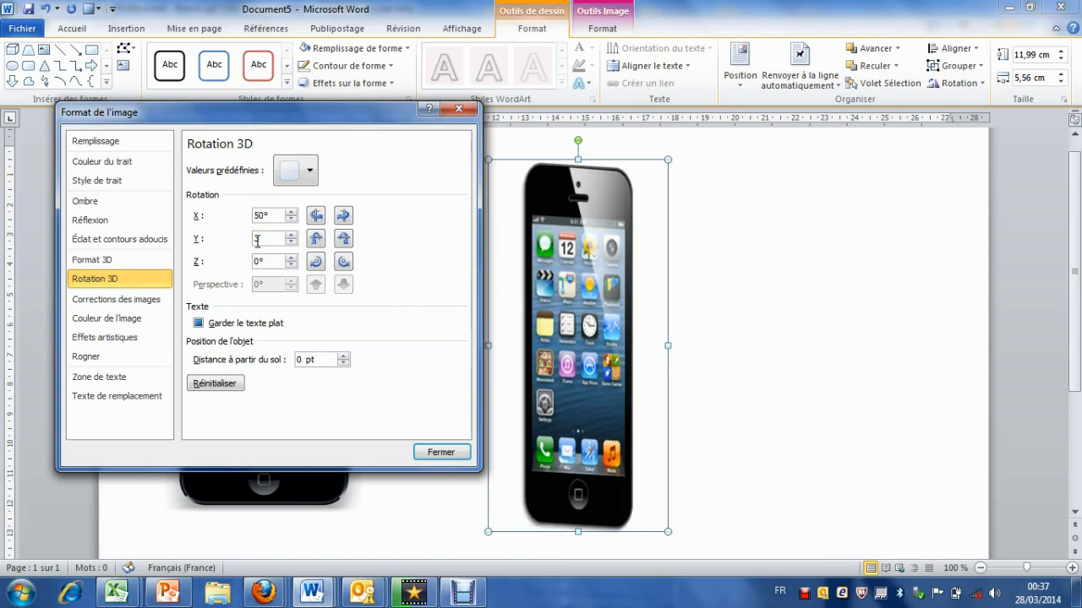
double_click(261, 262)
left_click(255, 263)
type("320")
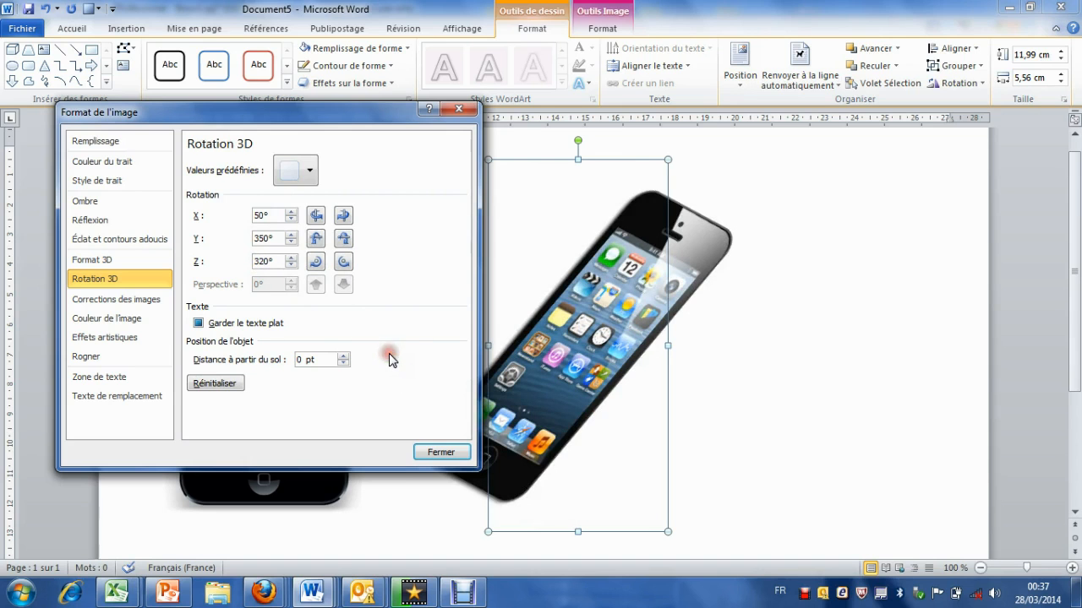
Step: Give the rotated phone a 3D depth of 20 pt, close the image formatting options and deselect the phone
left_click_drag(378, 114, 352, 26)
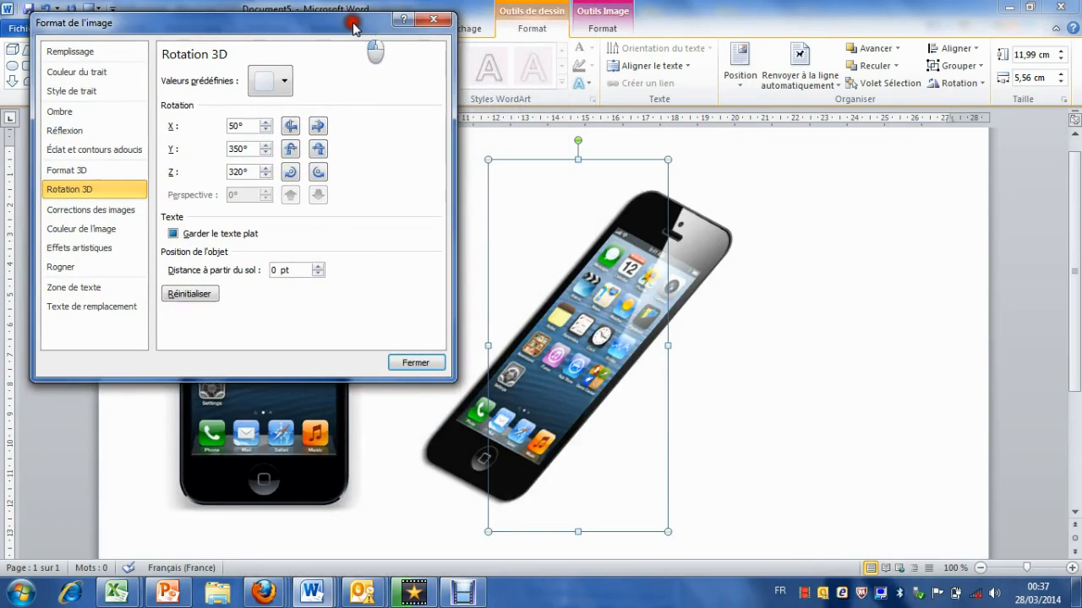
left_click(76, 173)
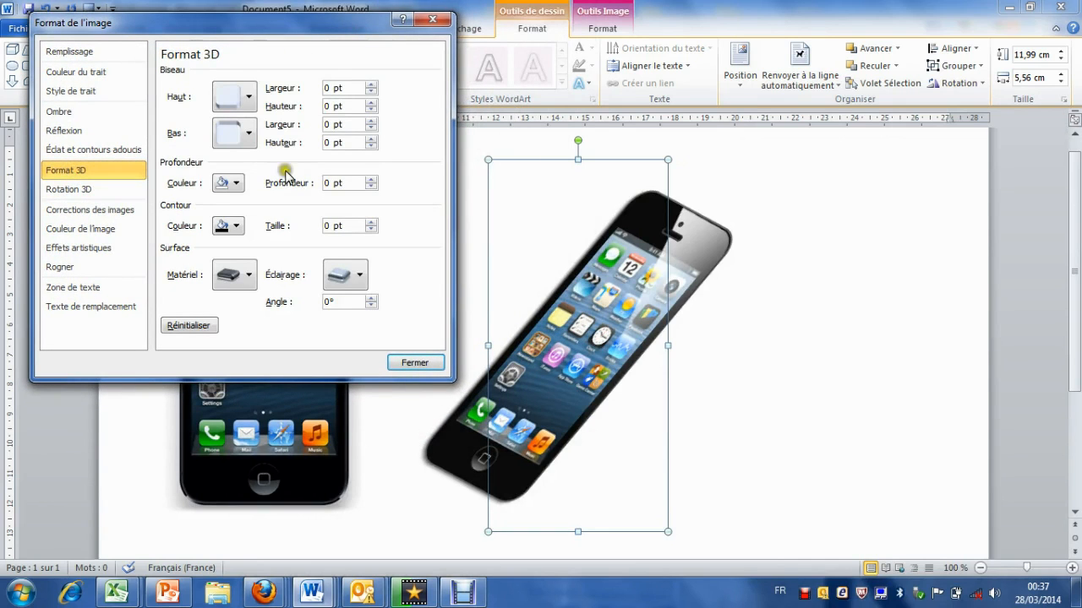
left_click(372, 181)
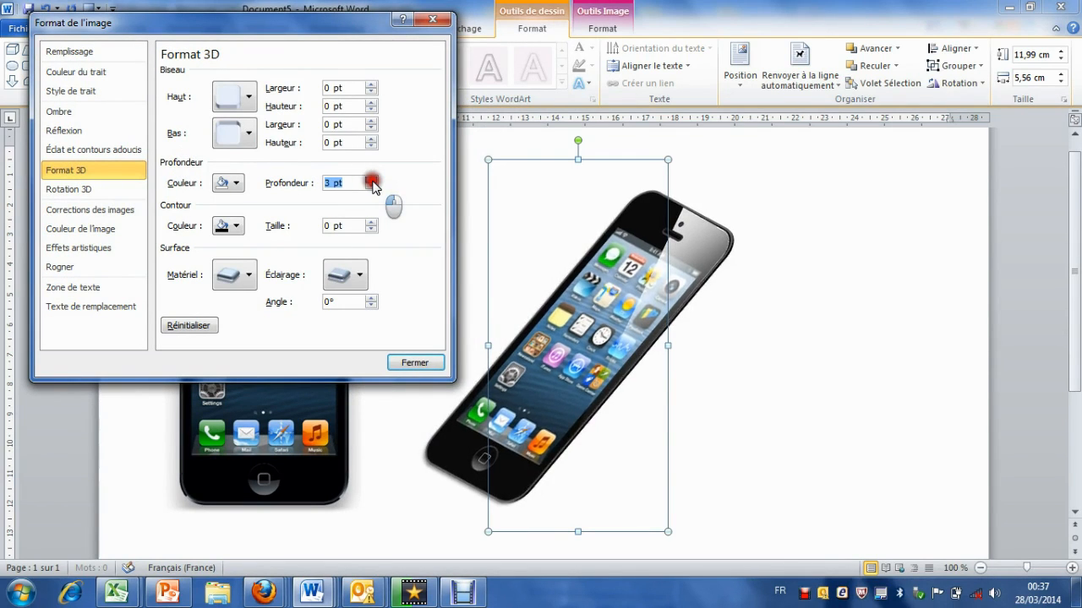
left_click(373, 182)
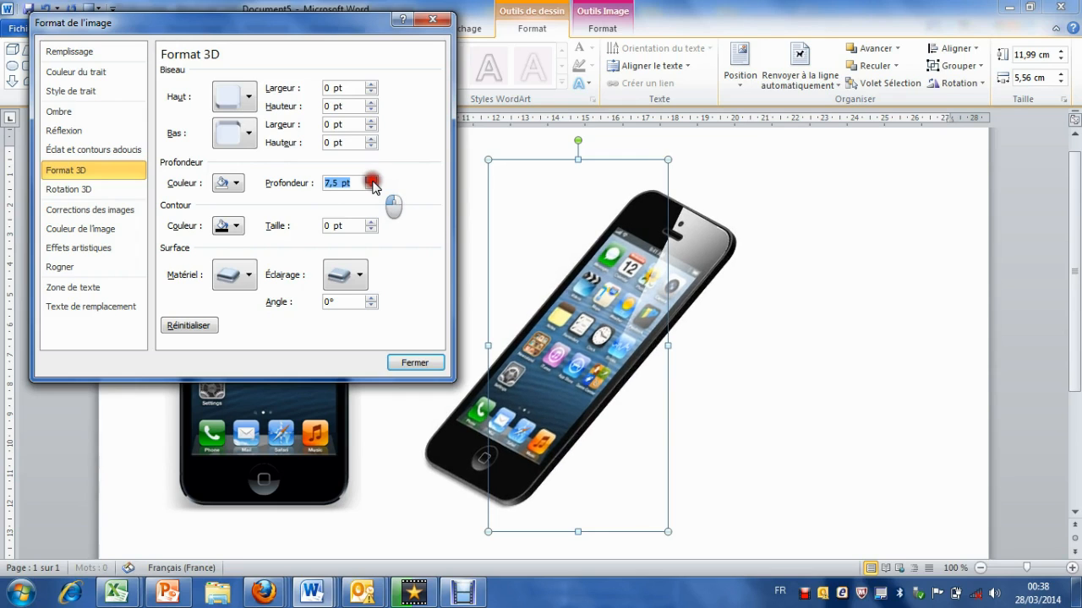
left_click(373, 182)
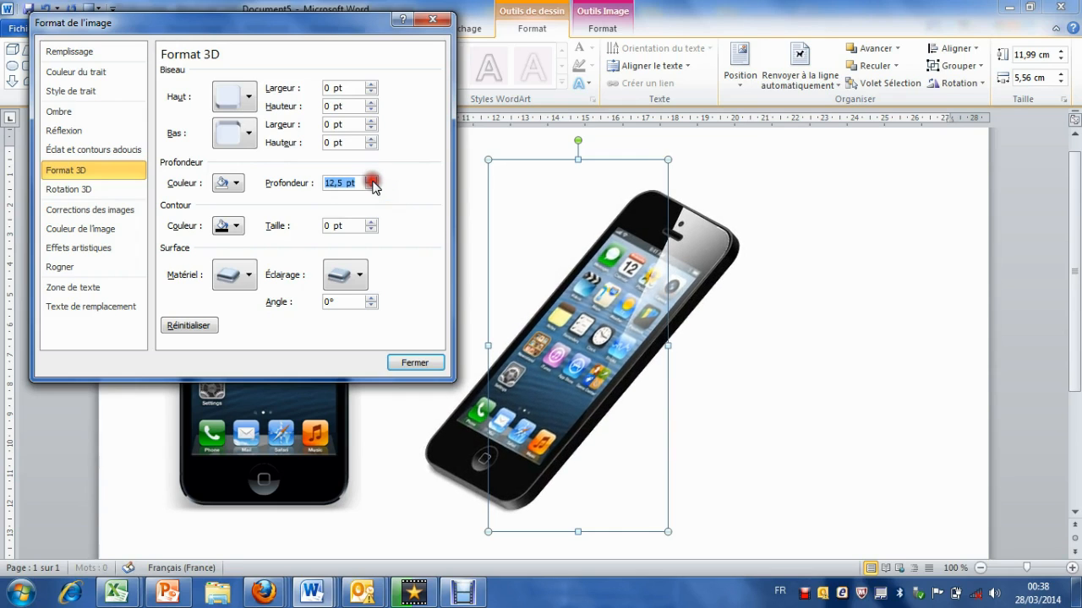
left_click(372, 182)
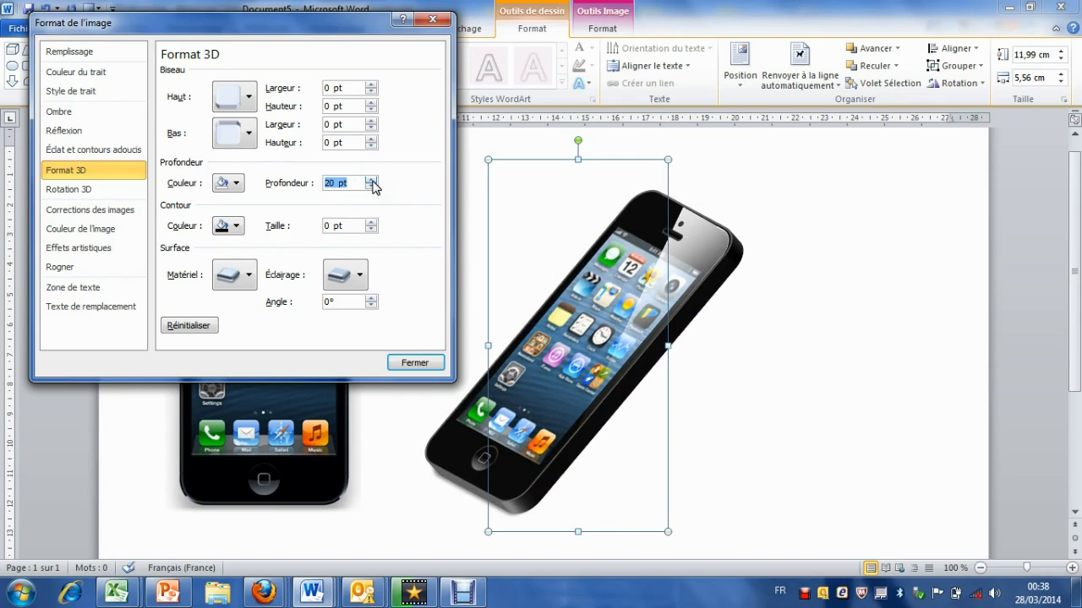
left_click(415, 363)
left_click(720, 364)
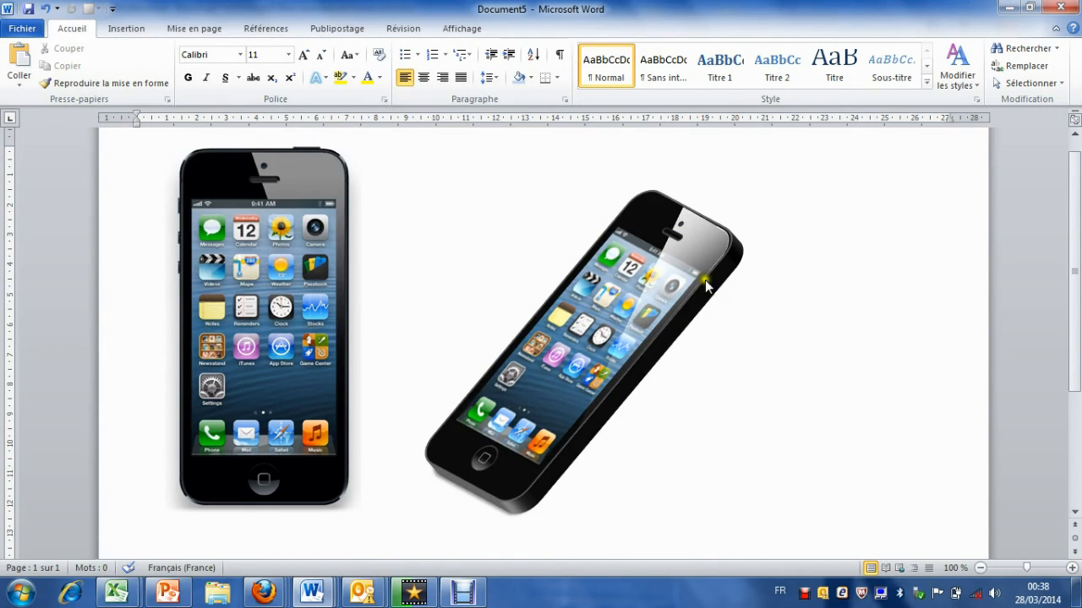
Step: Apply the Parallel 3D rotation preset with X 64° and Y 18° to the thick phone
left_click(657, 329)
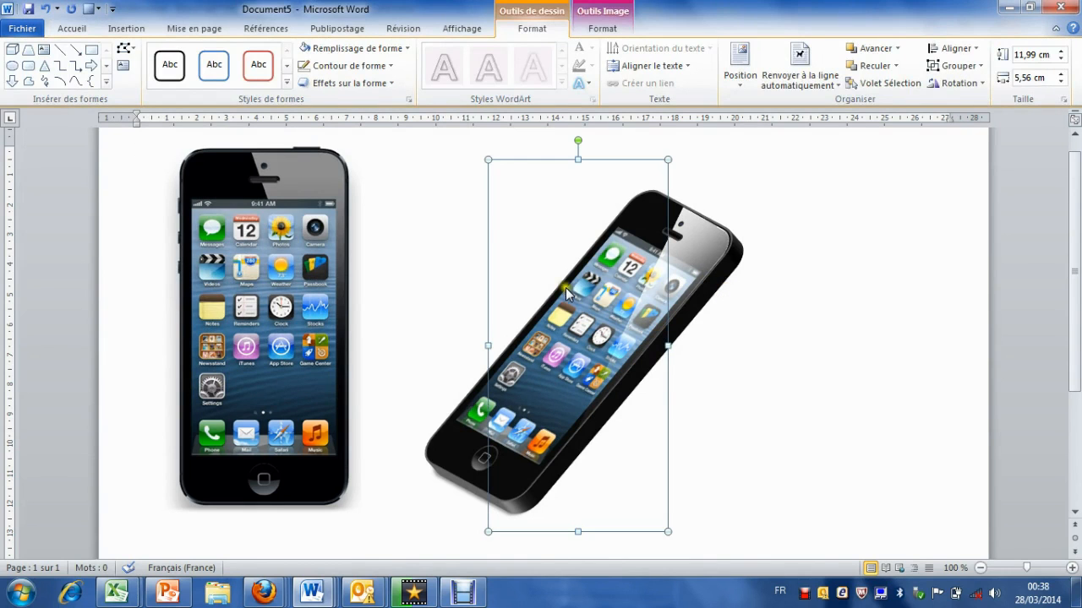
left_click(346, 82)
mouse_move(363, 326)
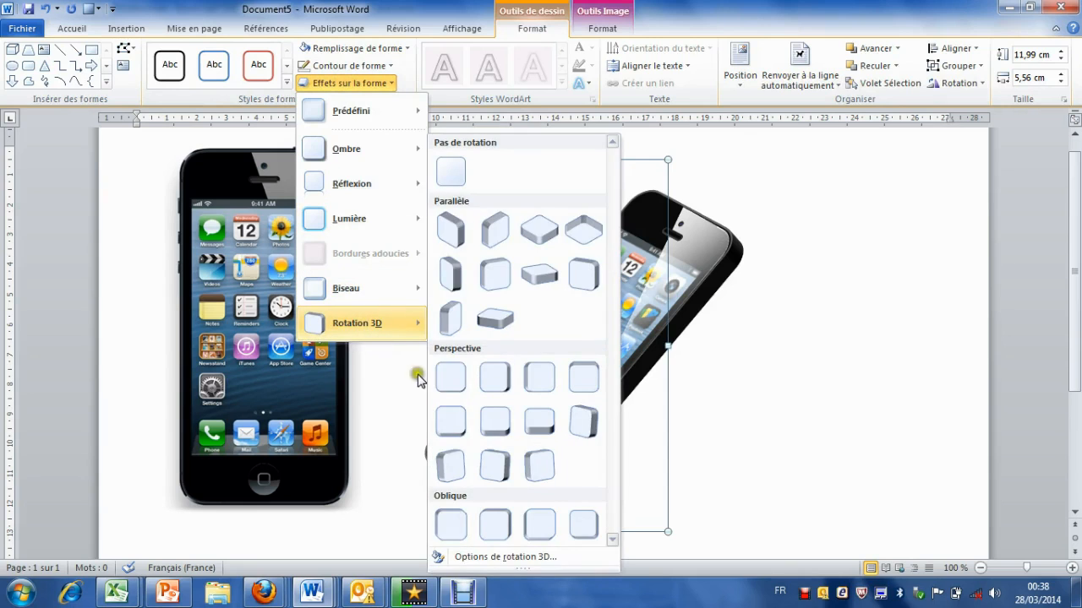
left_click(448, 274)
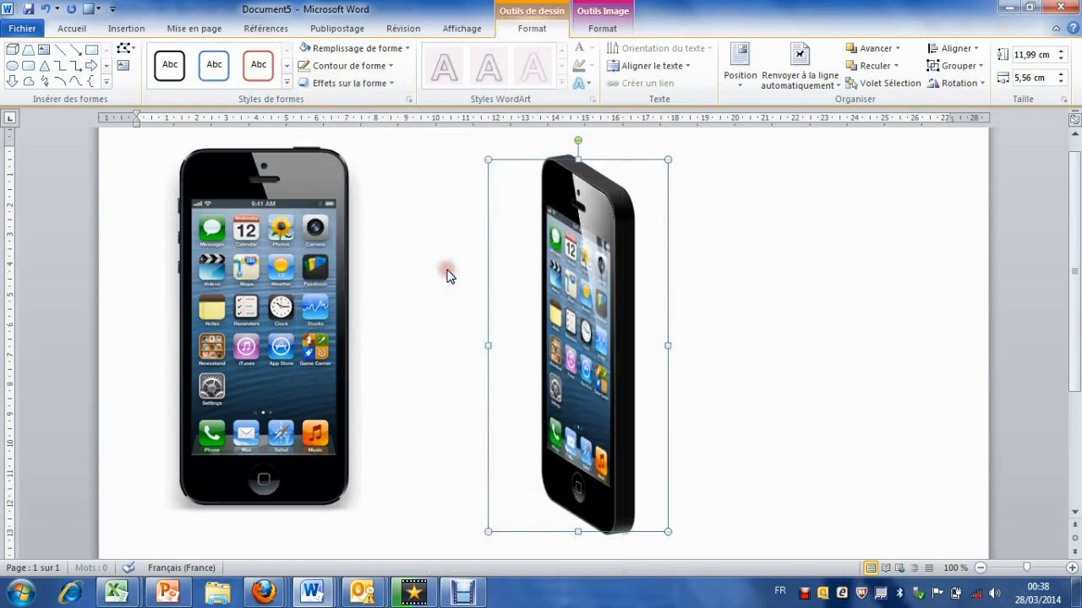
Step: Fine-tune the phone's 3D rotation around the Y axis to 13° in the 3D rotation options
left_click(345, 83)
mouse_move(380, 319)
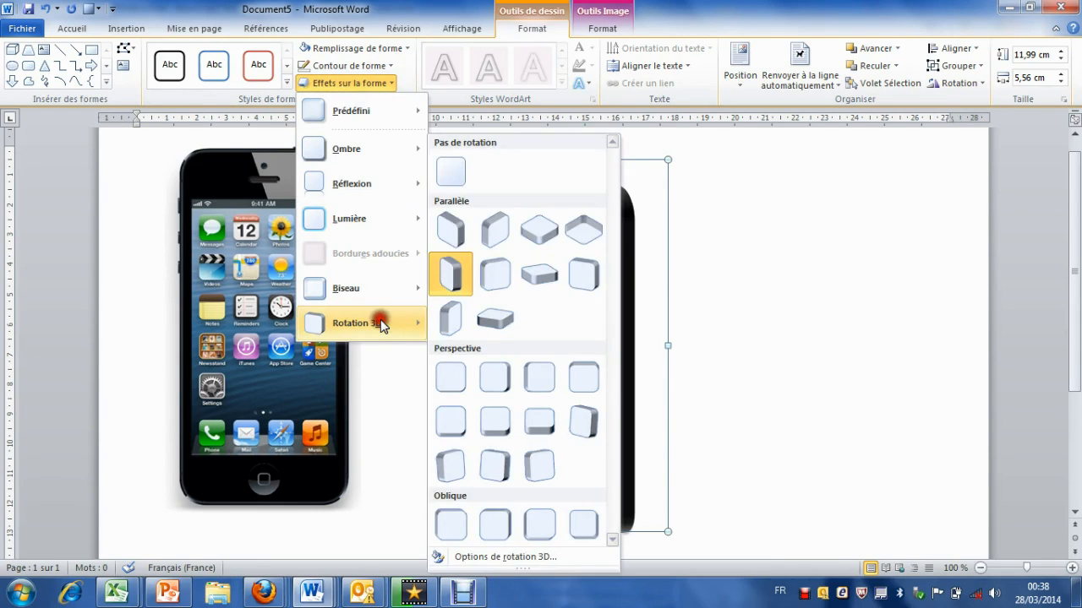
left_click(502, 557)
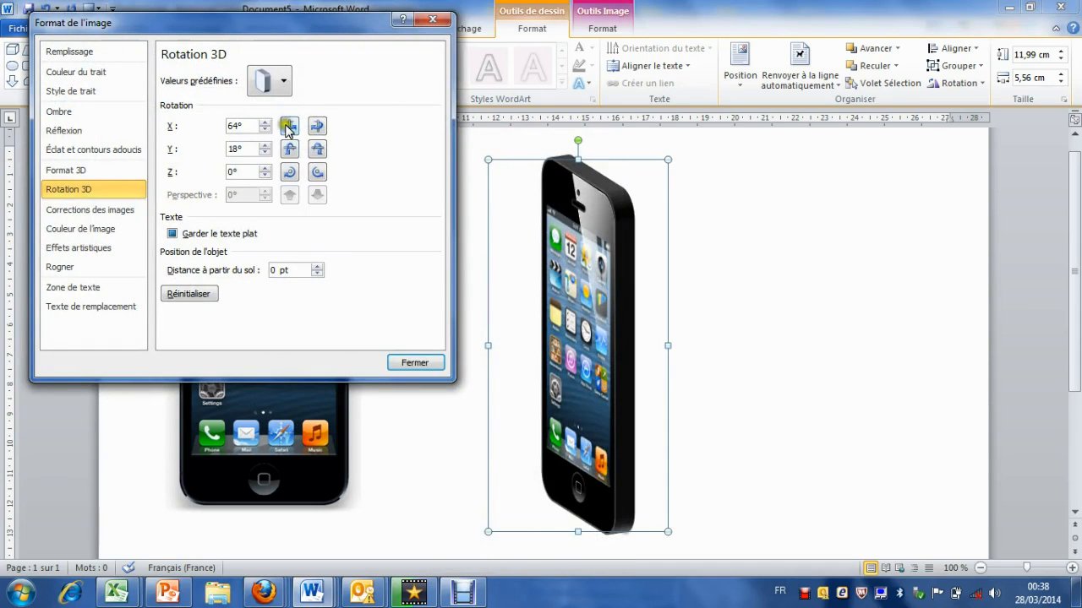
left_click(317, 149)
left_click(317, 149)
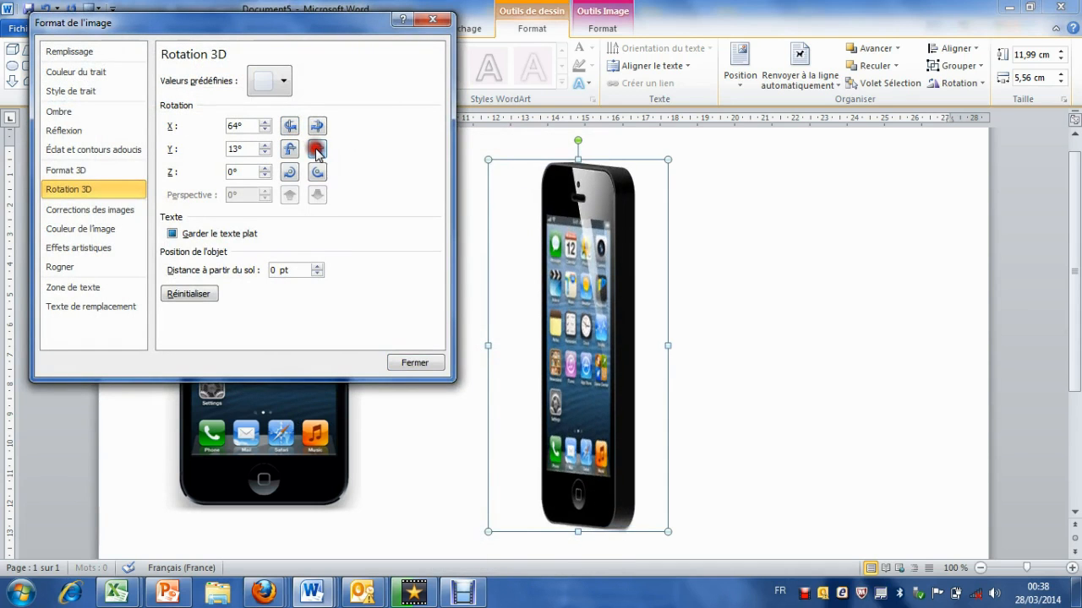
left_click(317, 149)
left_click(289, 150)
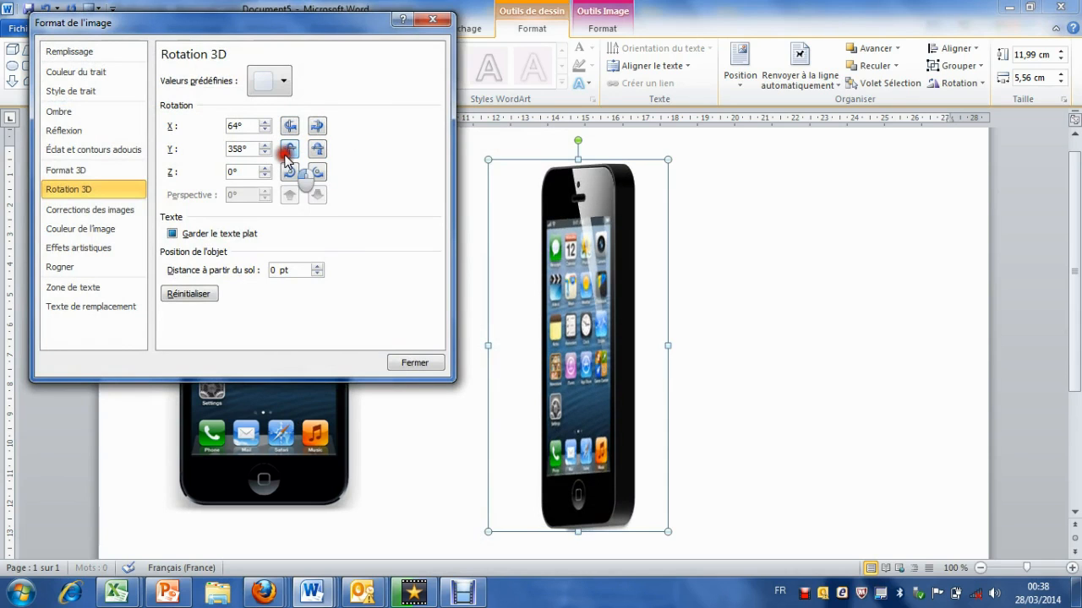
left_click(289, 150)
left_click(289, 150)
left_click(287, 157)
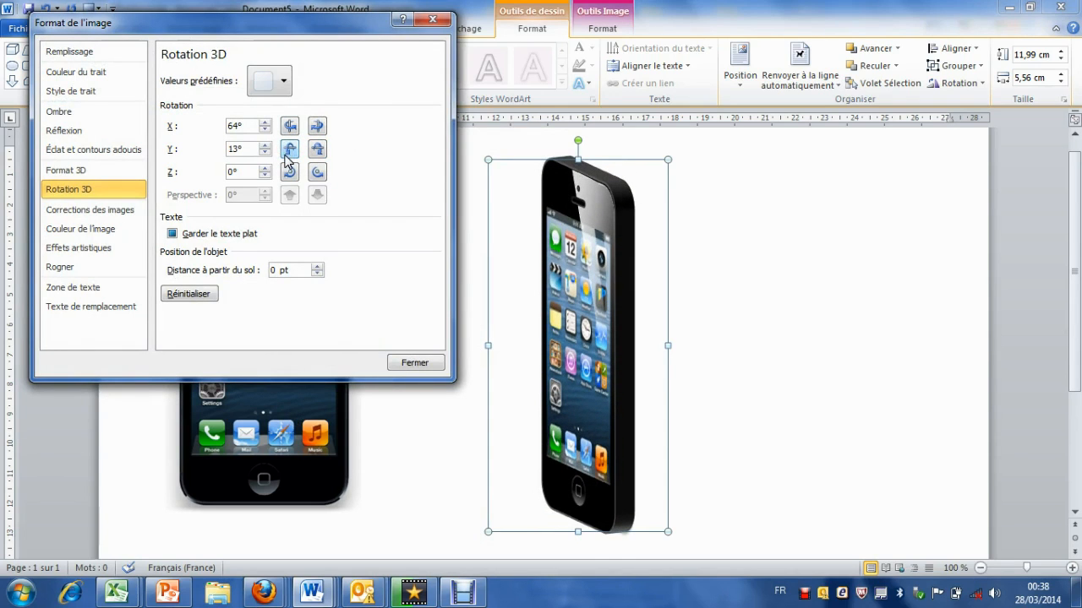
Step: Turn and tilt the phone in 3D to X 58,9°, Y 12,9° and Z 318,8°
left_click(316, 129)
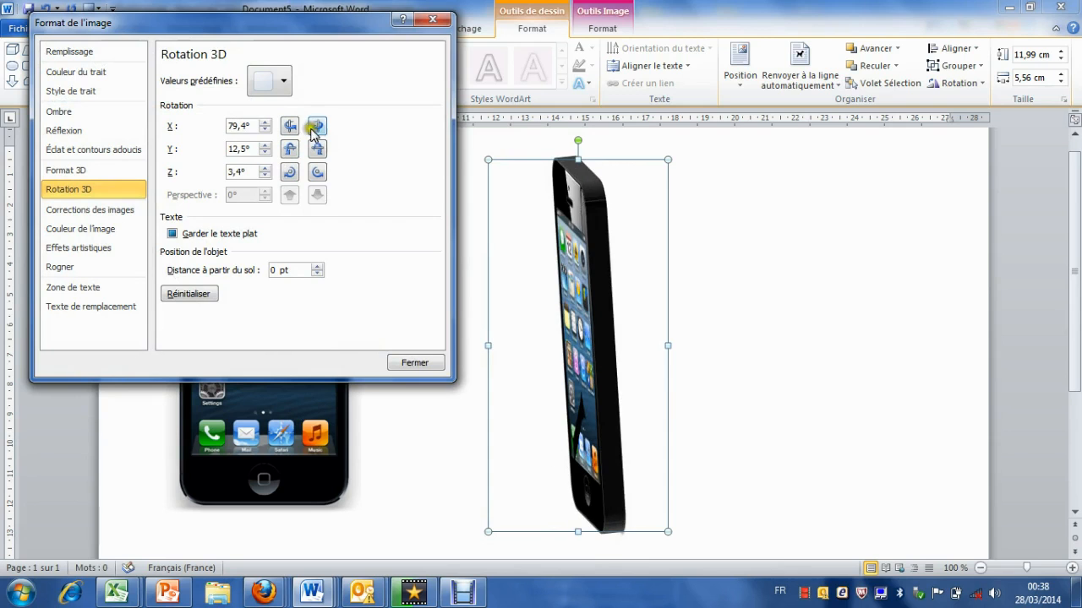
left_click(290, 126)
left_click(290, 172)
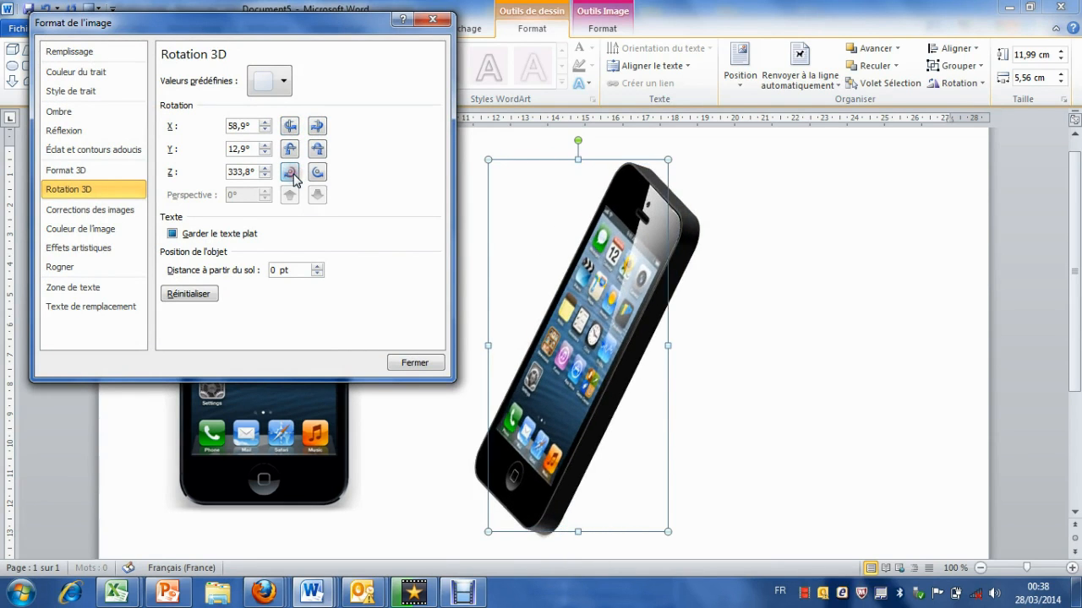
left_click(292, 174)
left_click(293, 173)
left_click(292, 174)
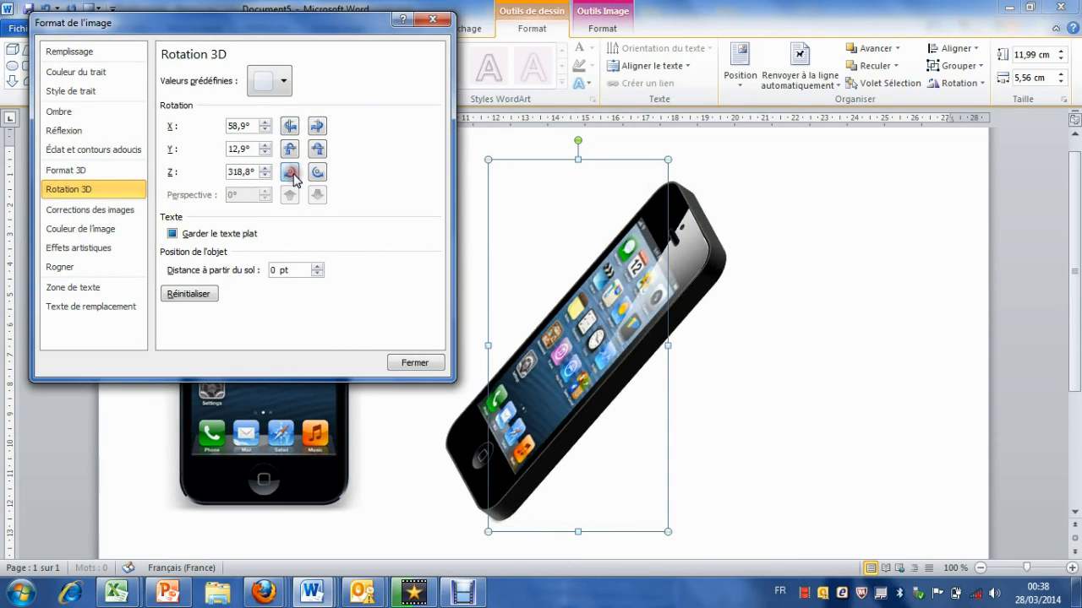
left_click(323, 177)
left_click(323, 177)
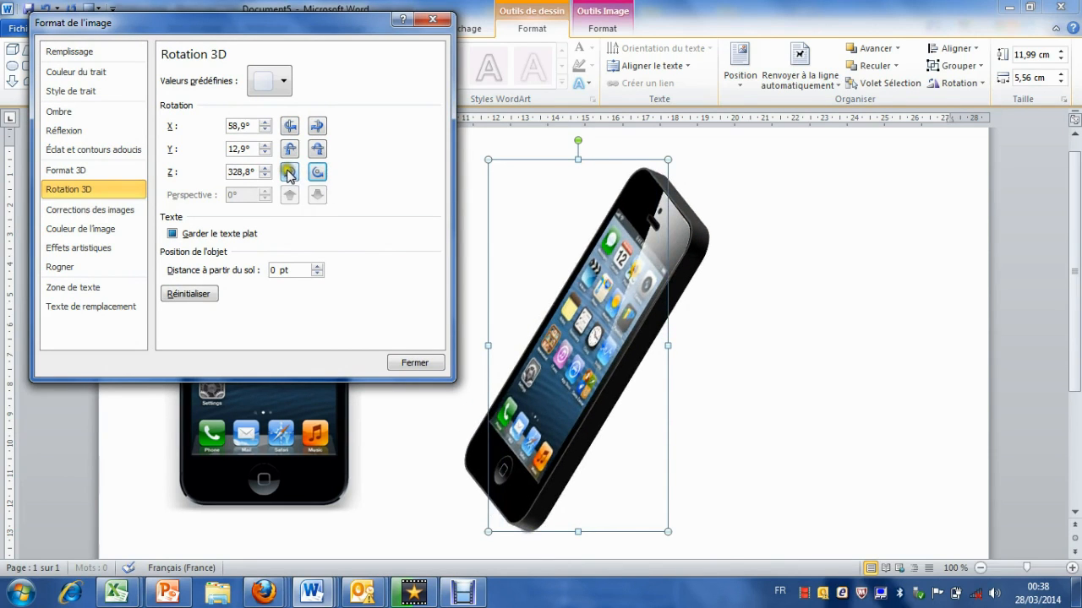
left_click(288, 173)
left_click(288, 173)
Step: Try different Y tilts of the phone in both directions and return to Y 12,9°
left_click(288, 150)
left_click(319, 150)
left_click(320, 152)
left_click(320, 153)
left_click(320, 152)
left_click(321, 152)
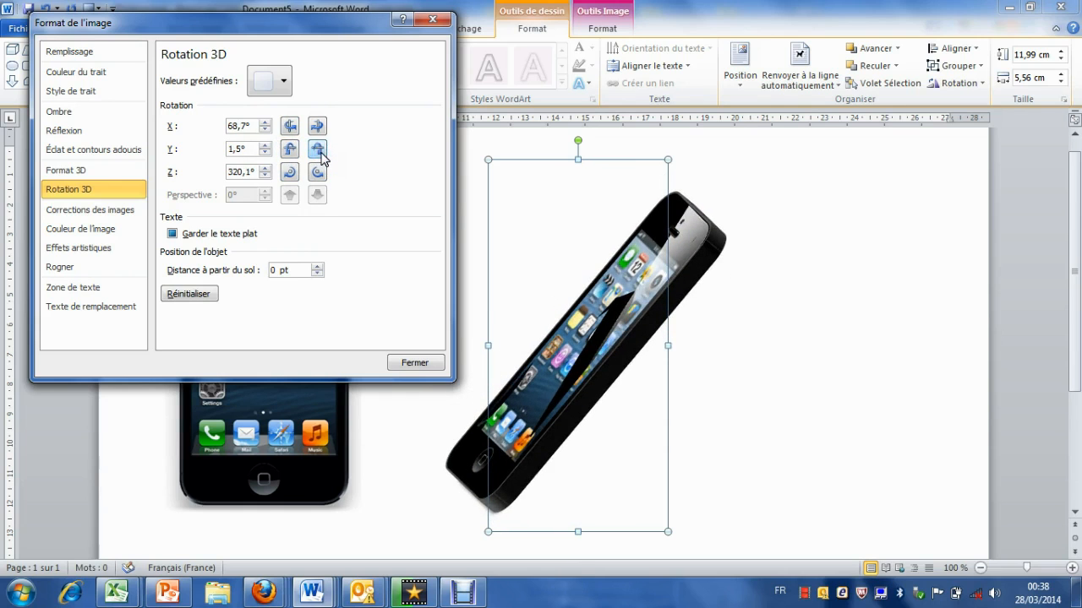
left_click(292, 150)
left_click(292, 149)
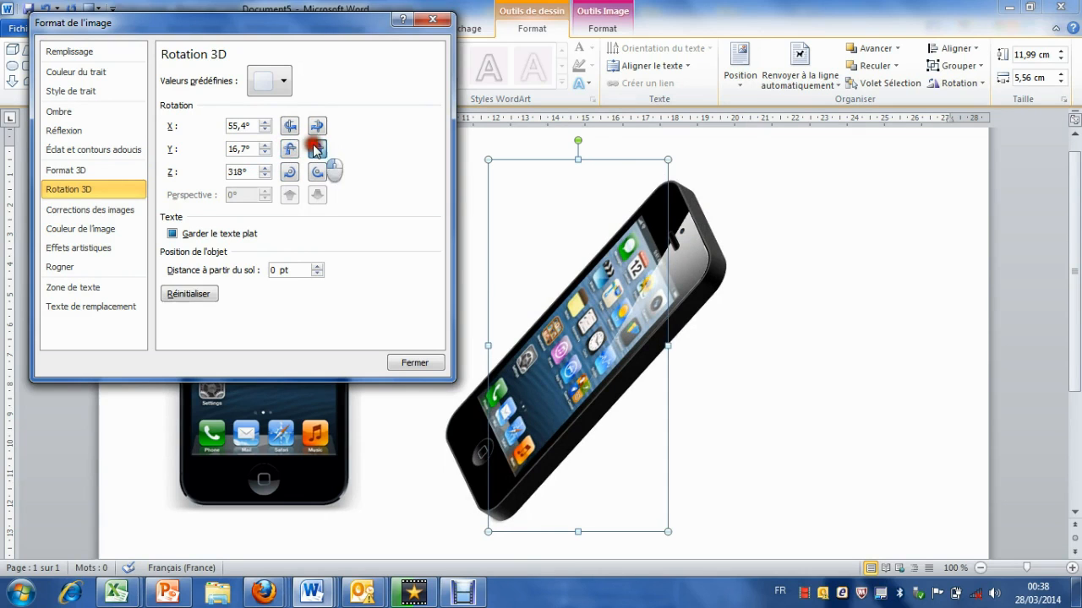
left_click(317, 149)
left_click(317, 150)
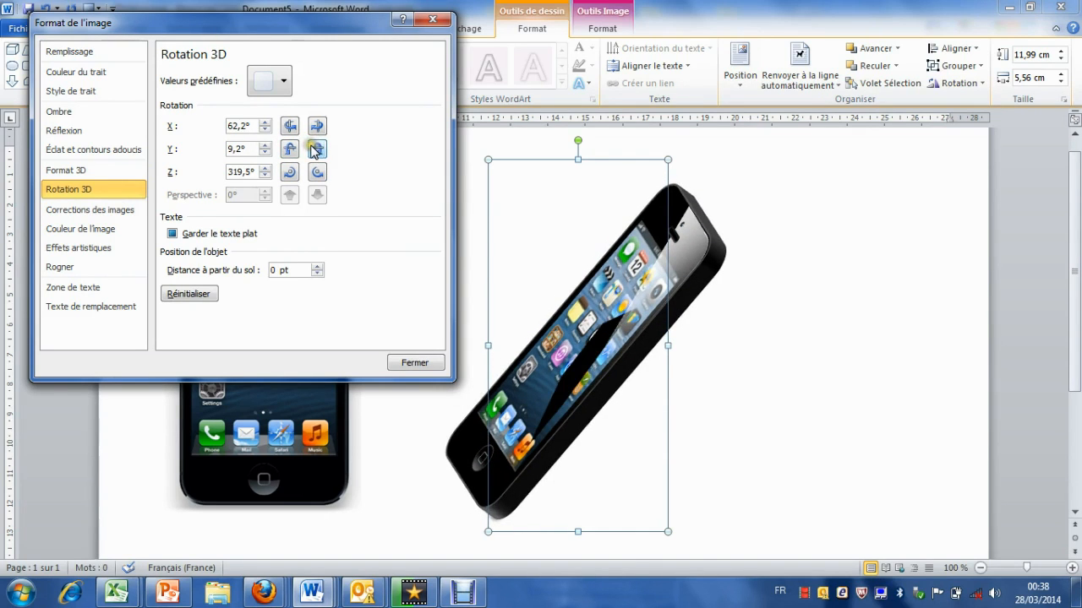
left_click(292, 152)
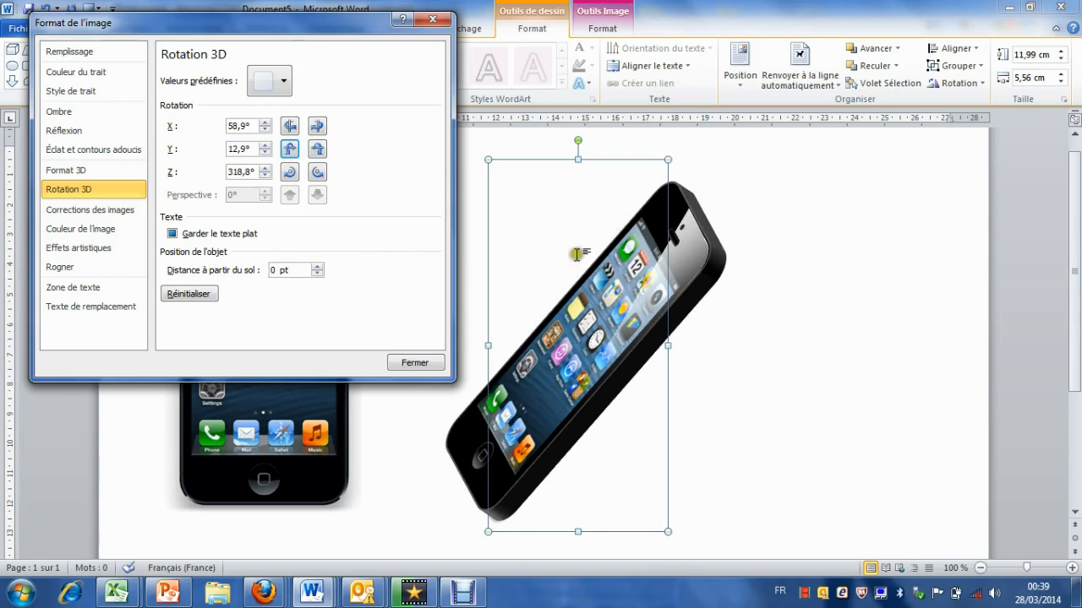
Step: Close the image formatting options and deselect the phone
left_click(403, 363)
left_click(715, 357)
left_click(572, 219)
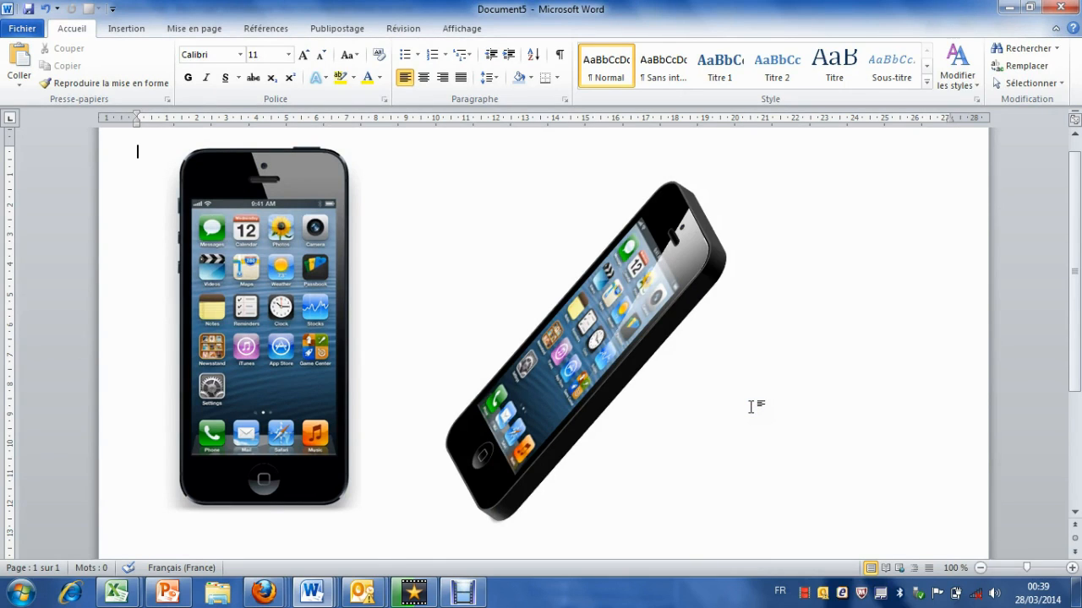
Step: Draw a closed four-sided freeform shape about 9,66 cm by 4,55 cm over the tilted phone's lower part and send it behind the phone
left_click_drag(1067, 283, 1069, 303)
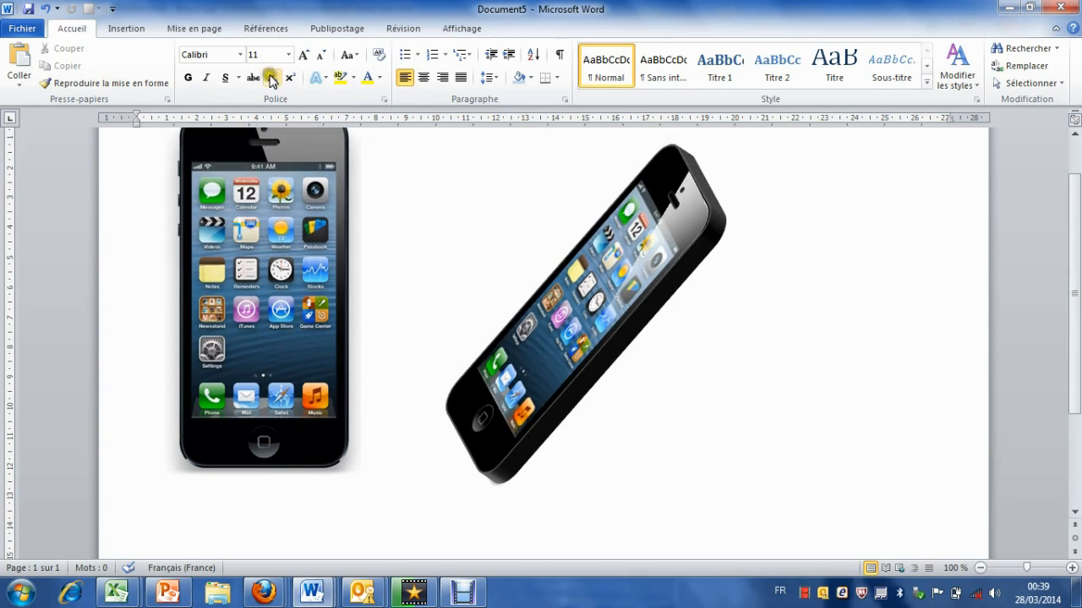
left_click(127, 29)
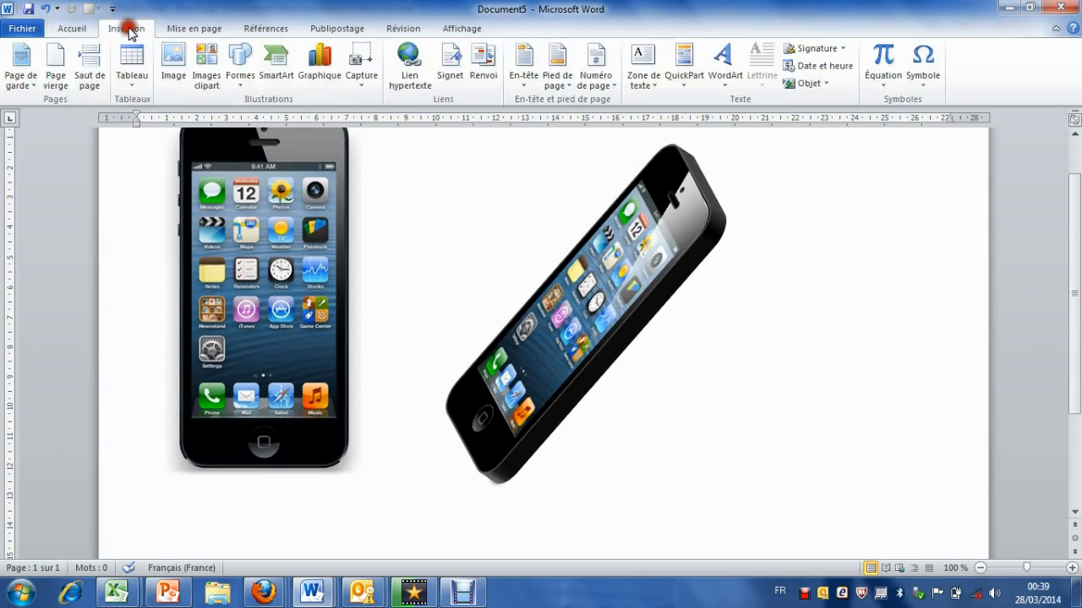
left_click(240, 76)
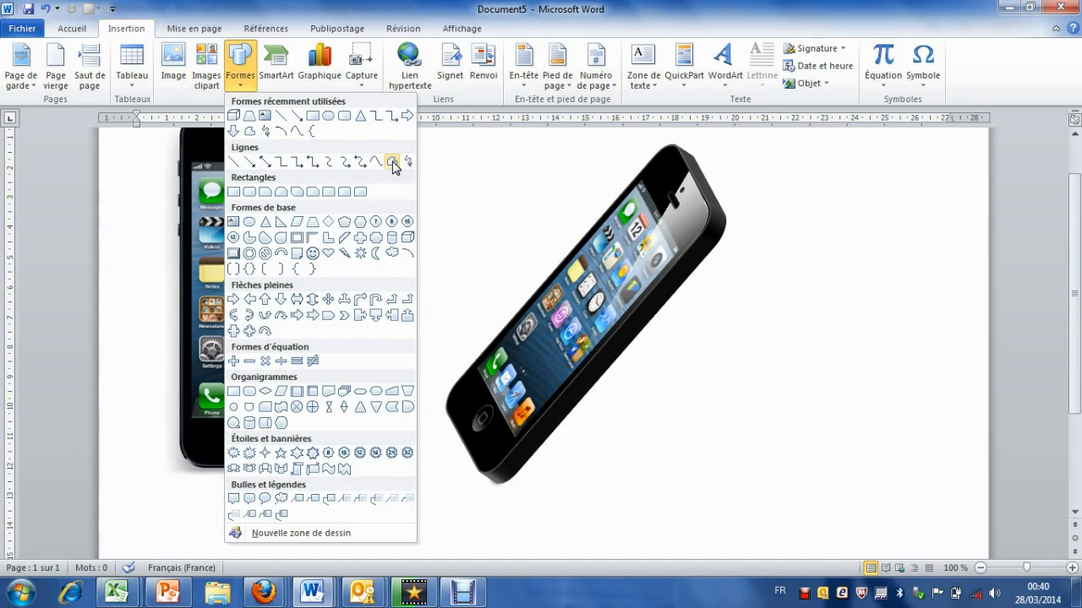
left_click(393, 164)
left_click(436, 402)
left_click(481, 486)
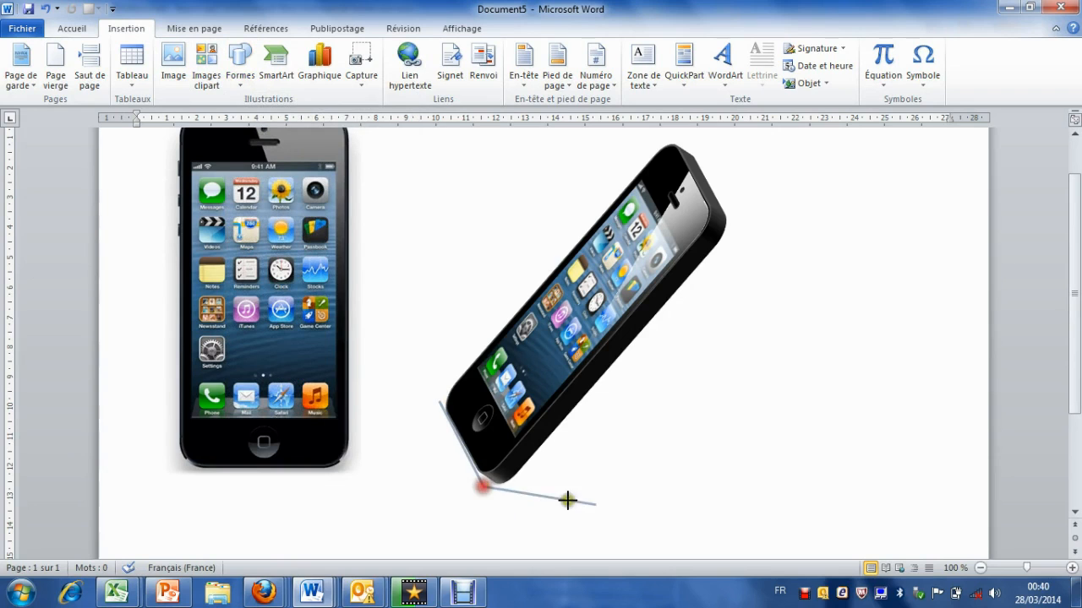
left_click(728, 480)
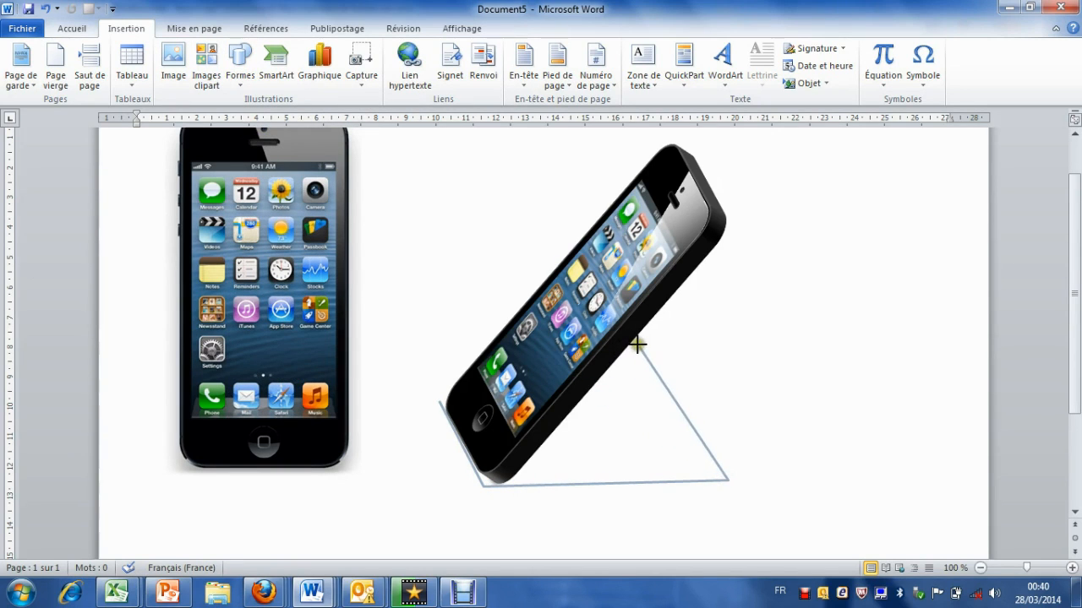
left_click(630, 350)
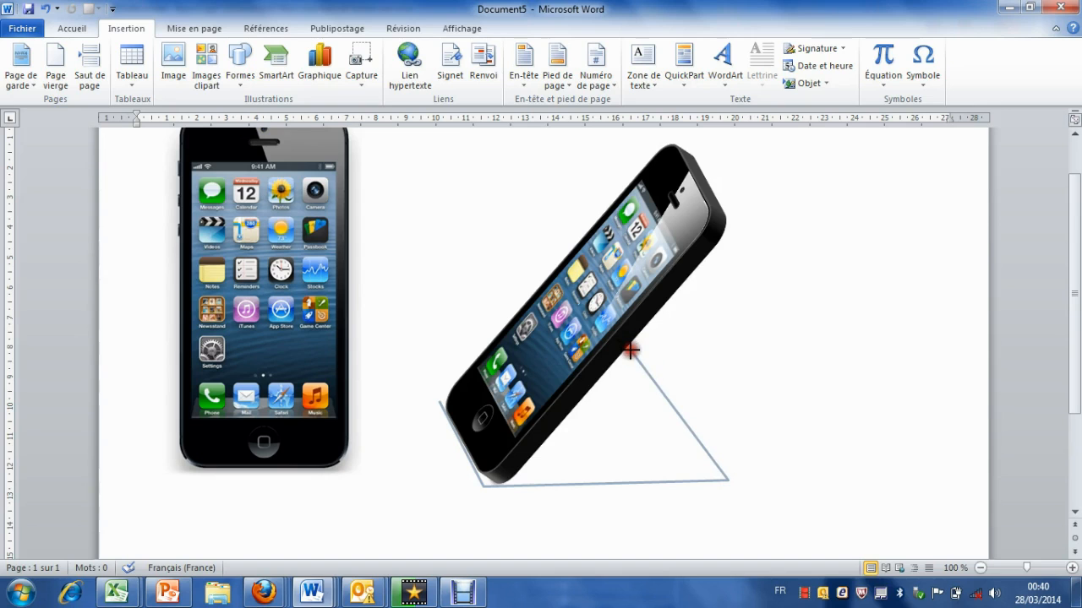
left_click(437, 400)
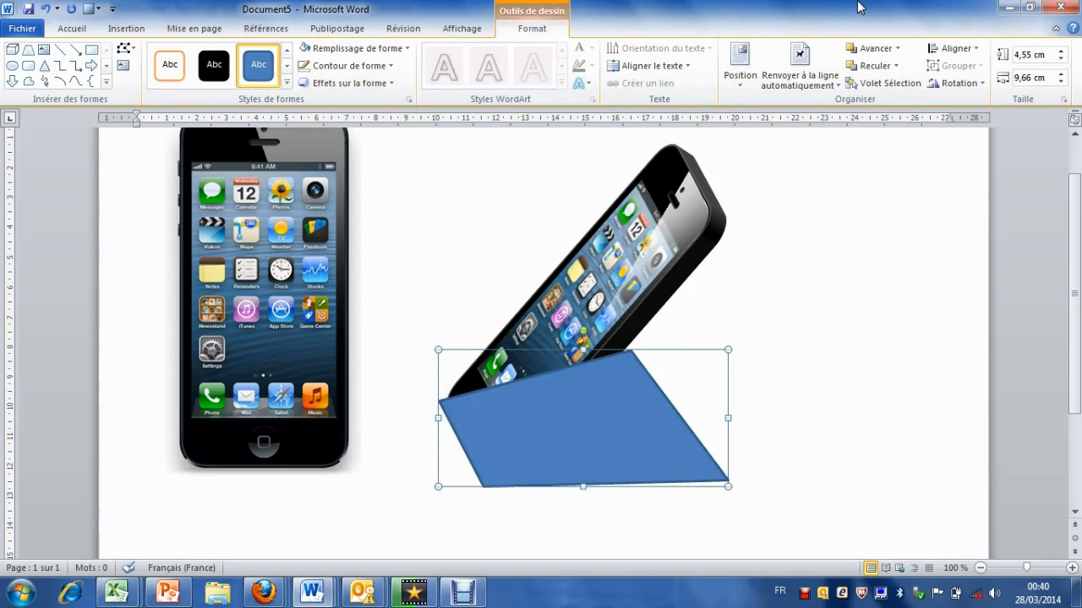
left_click(874, 66)
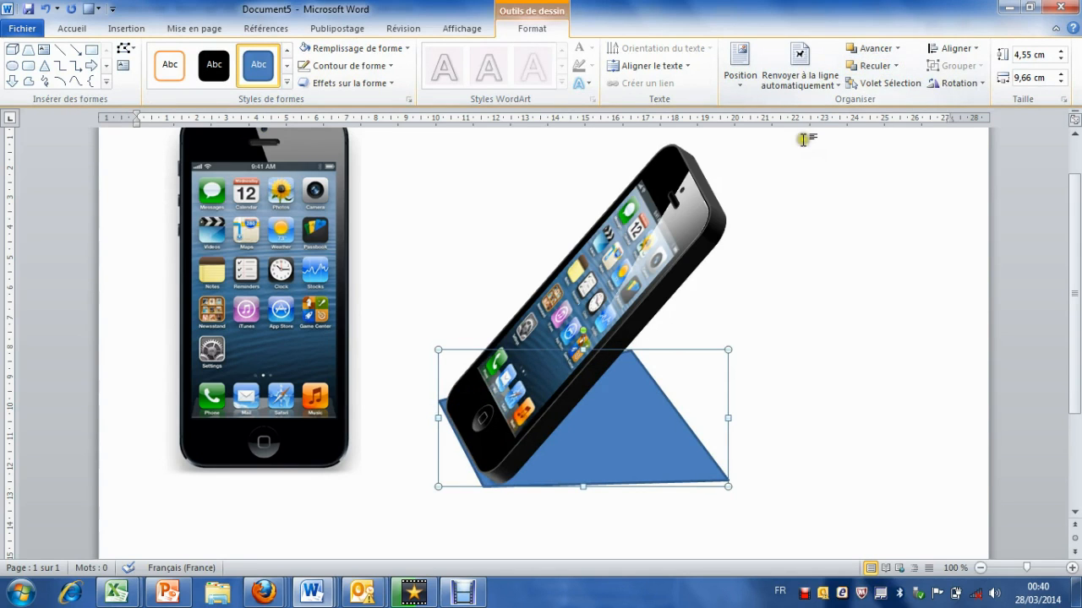
Step: Give the freeform shape a linear gradient fill with black as the first gradient stop's colour
left_click(376, 52)
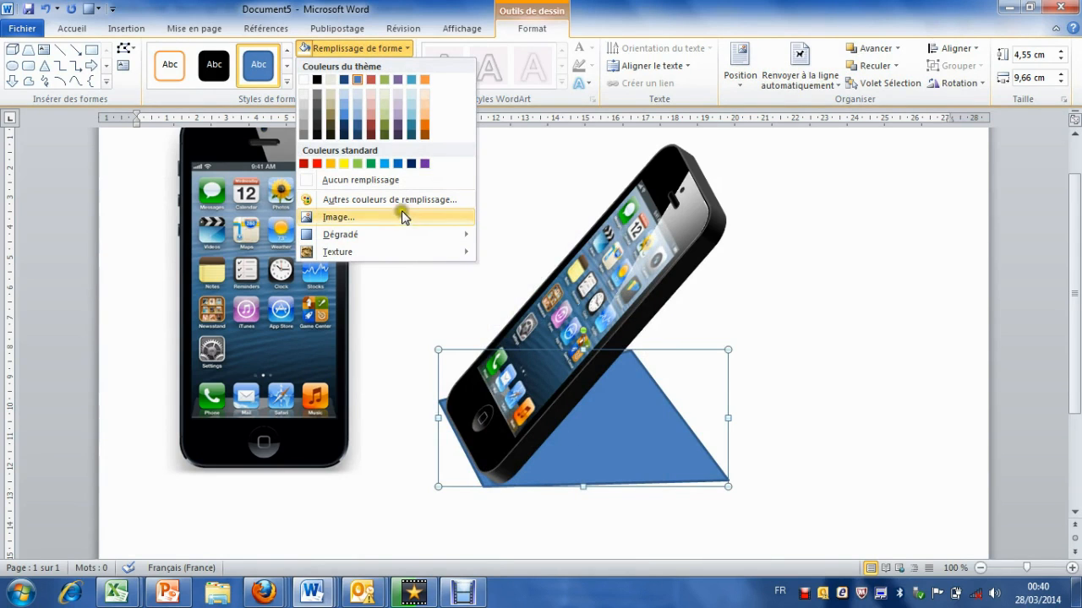
mouse_move(403, 231)
left_click(539, 525)
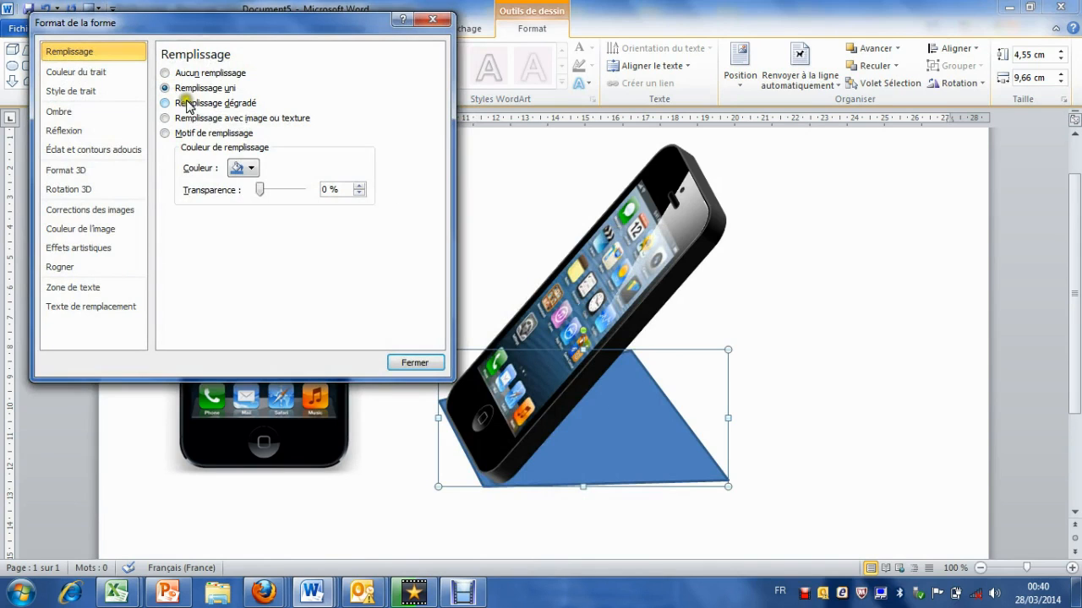
left_click(168, 102)
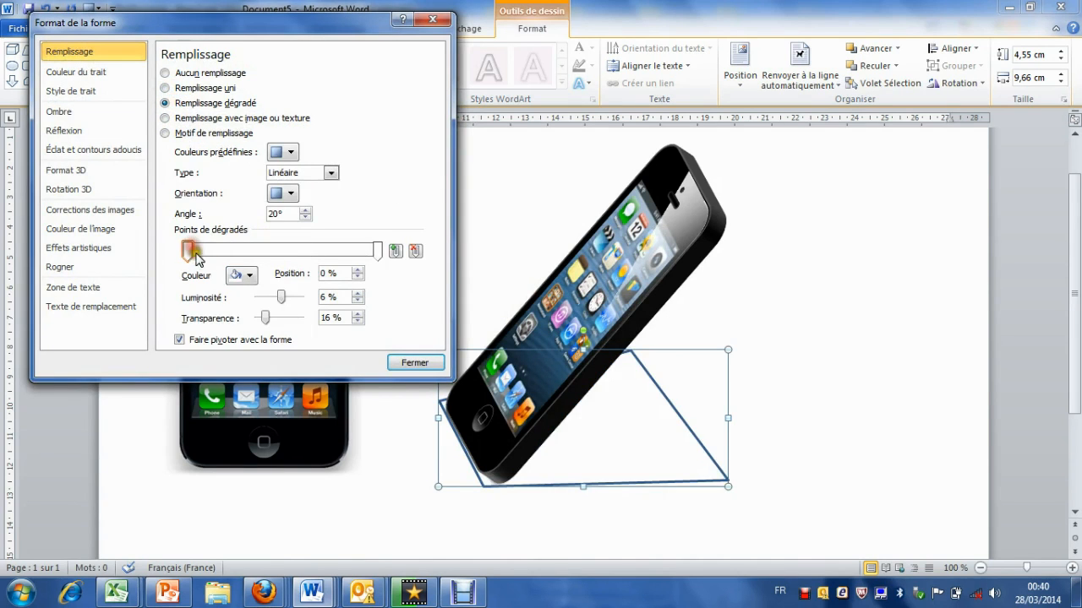
left_click(241, 275)
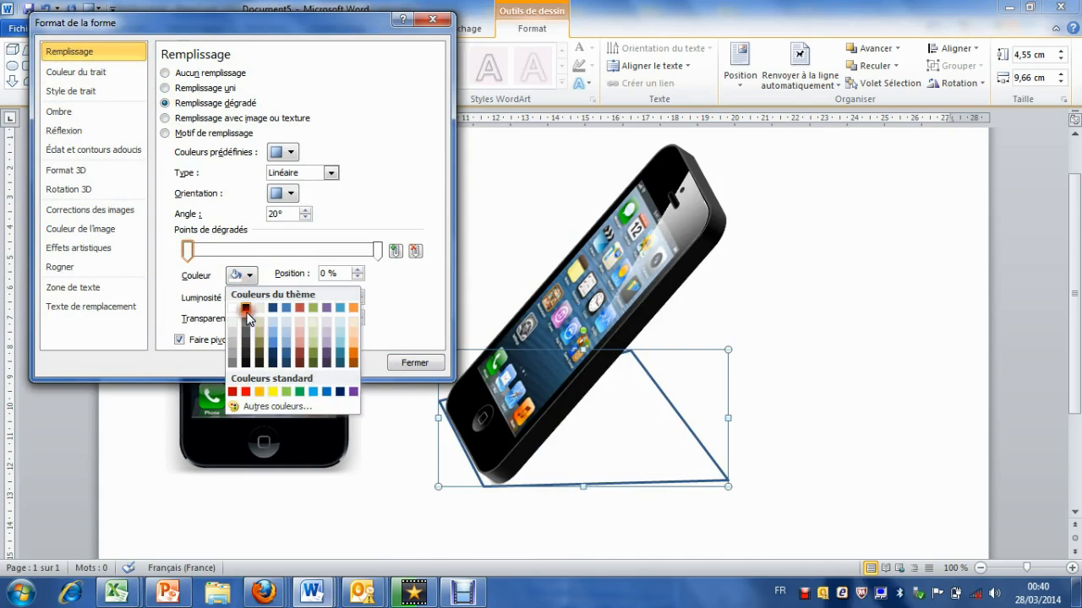
left_click(246, 310)
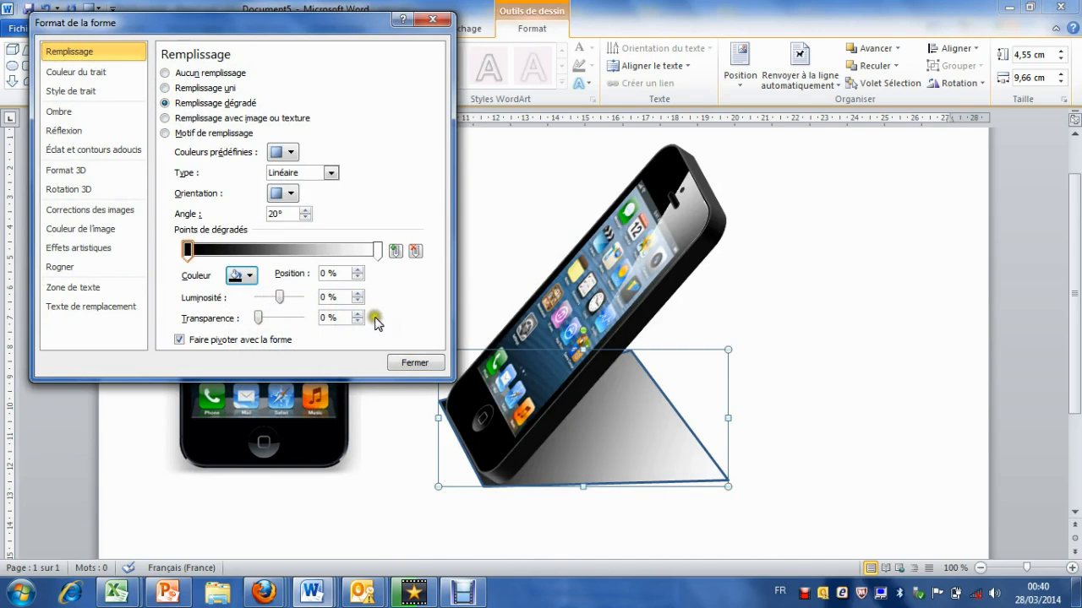
Step: Set the gradient's white stop to 34 % transparency at position 66 %, and the dark stop to 36 % brightness and about 15 % transparency
left_click(377, 254)
left_click_drag(300, 320, 272, 319)
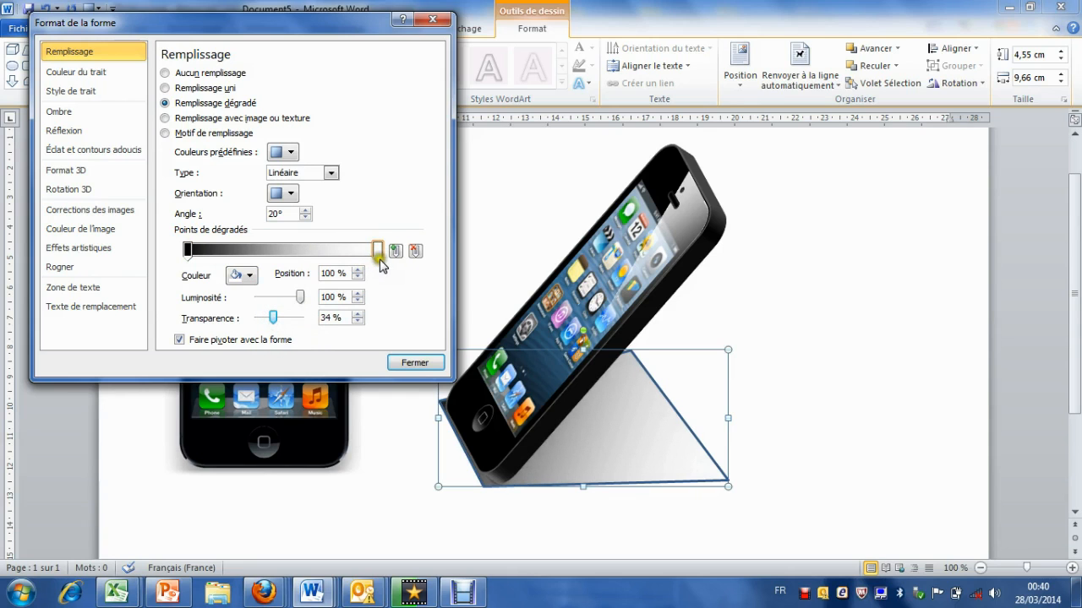
left_click_drag(382, 257, 314, 253)
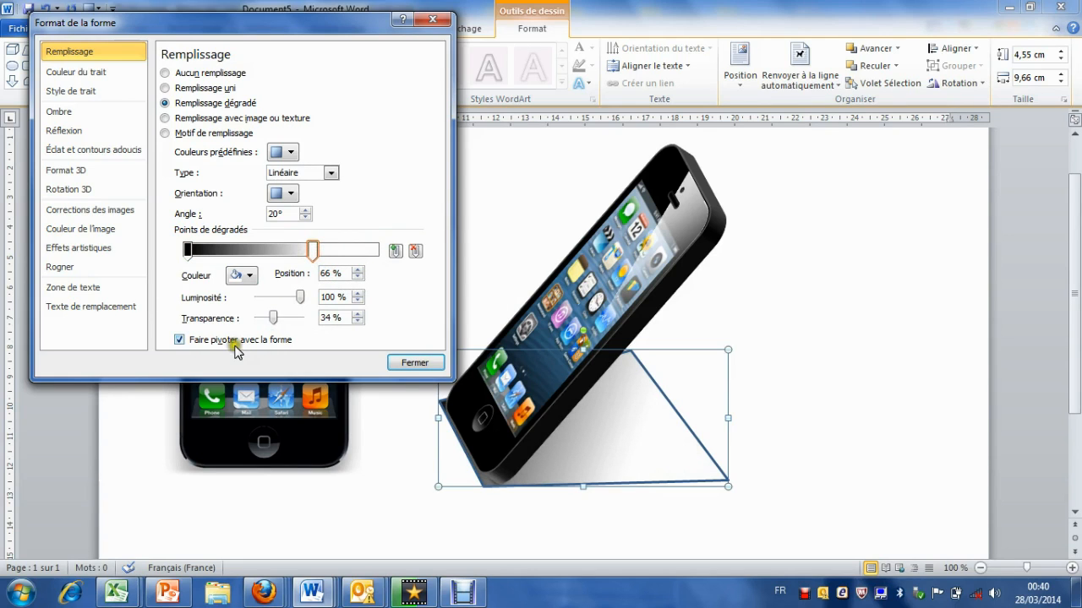
left_click(188, 251)
left_click_drag(279, 300, 273, 324)
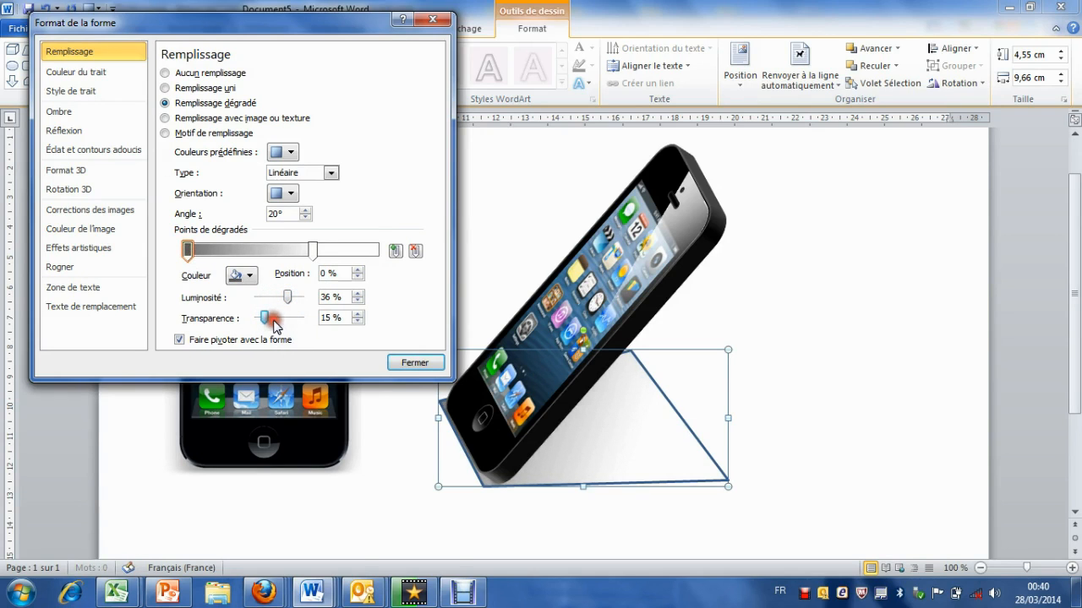
Step: Remove the freeform shape's outline and close the shape formatting options
left_click(92, 75)
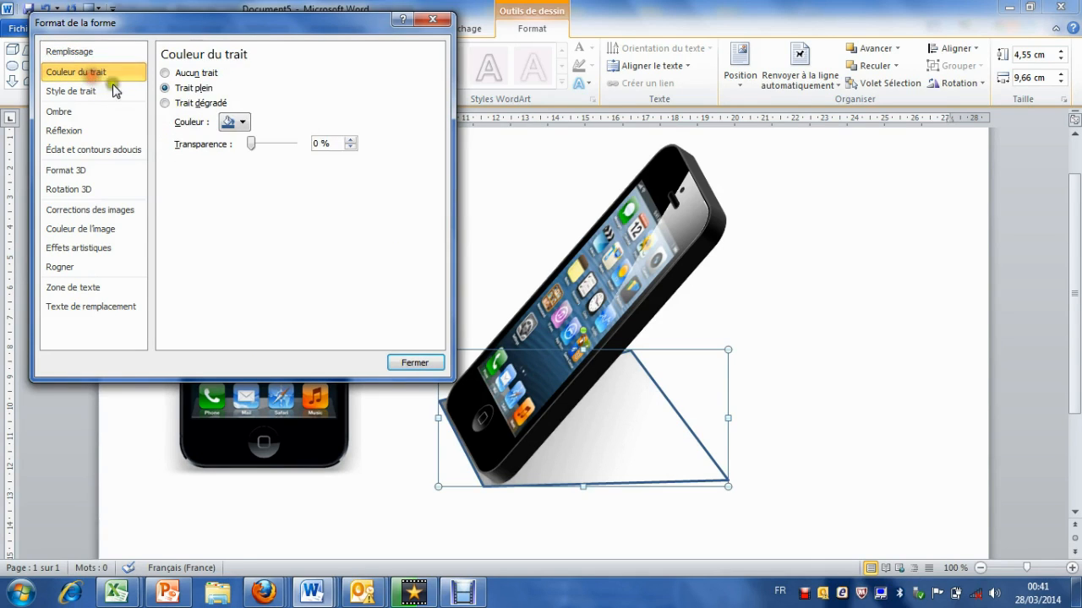
left_click(175, 74)
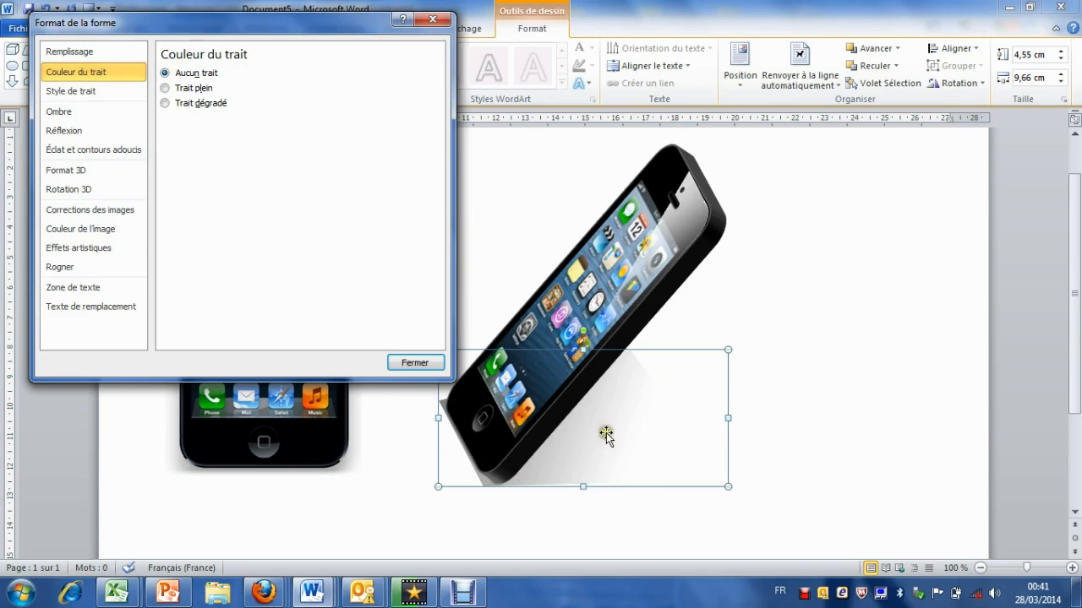
left_click(402, 363)
Step: Nudge the gradient shadow shape slightly to the right so its left edge hides behind the phone, and deselect it
key("Right")
key("Right")
key("Right")
key("Right")
key("Right")
key("Right")
key("Right")
key("Right")
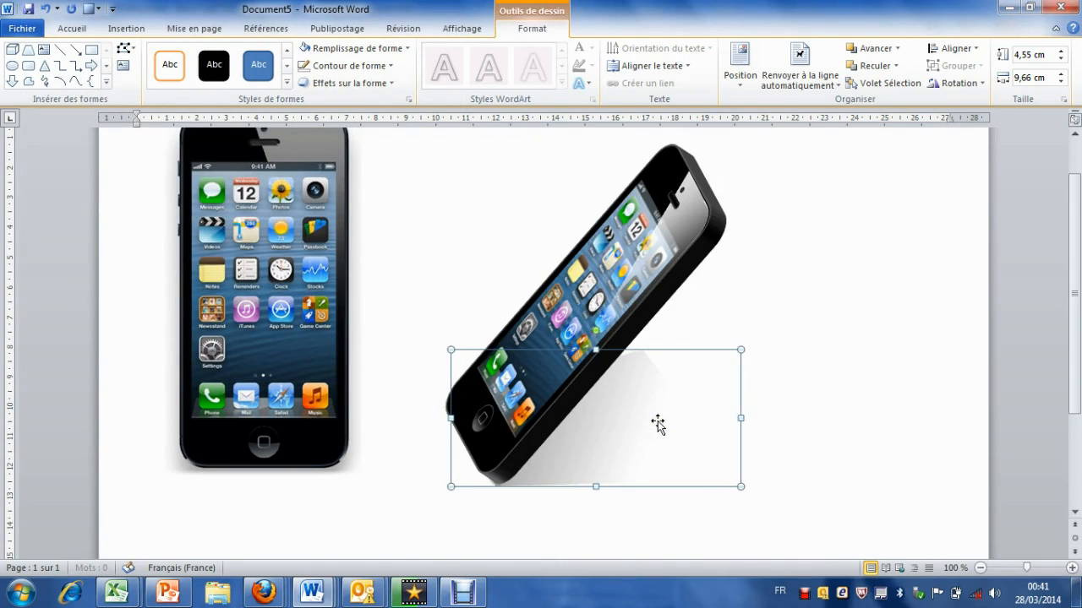
key("Escape")
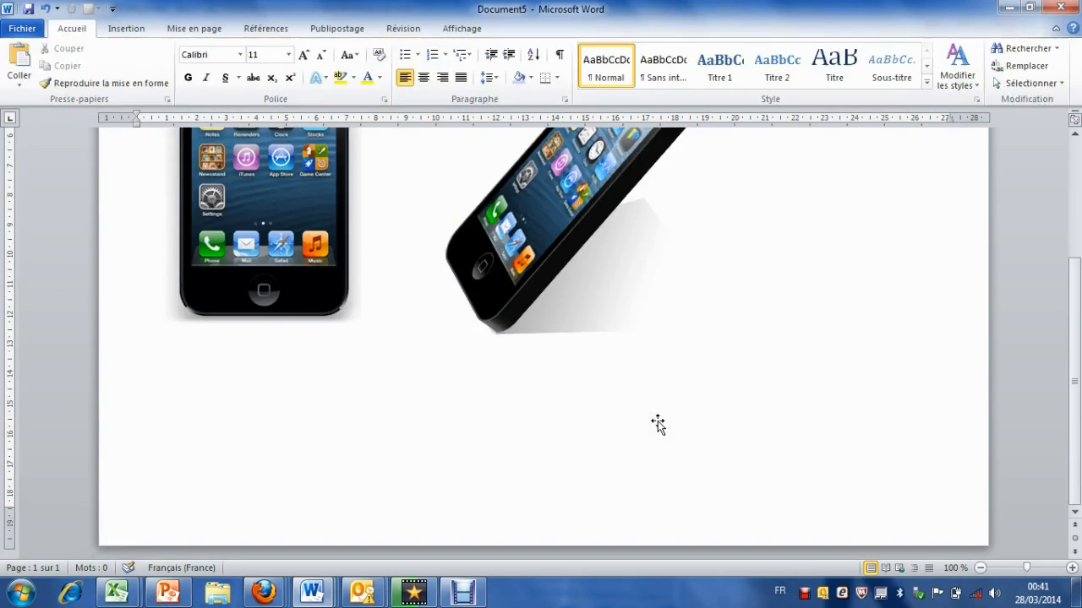
Step: Edit the shadow shape's points and pull its upper corner down behind the phone, making the shape about 3,63 cm high
left_click(641, 290)
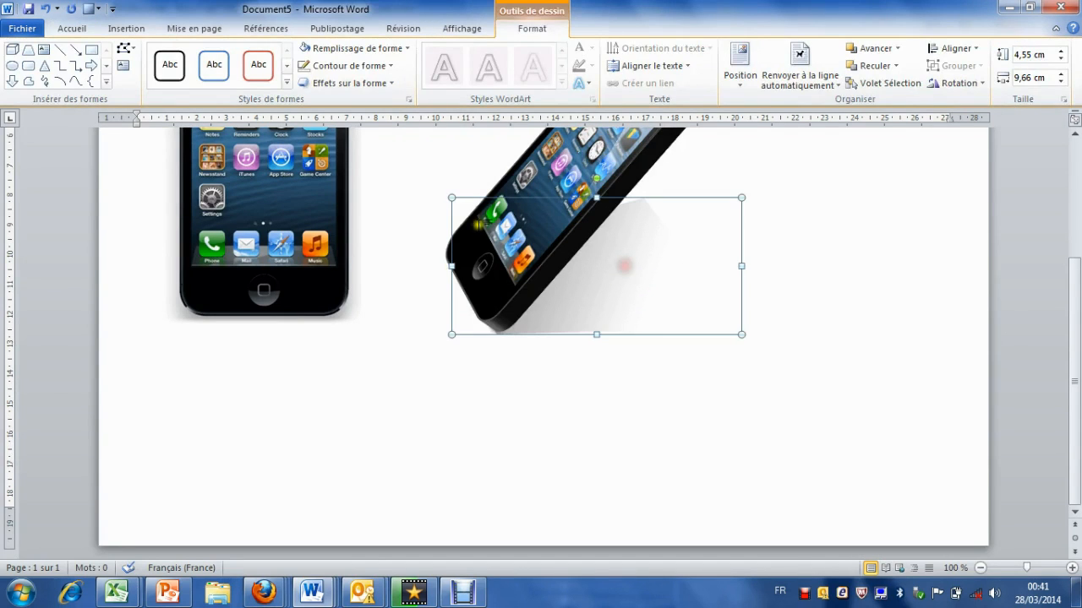
left_click(125, 48)
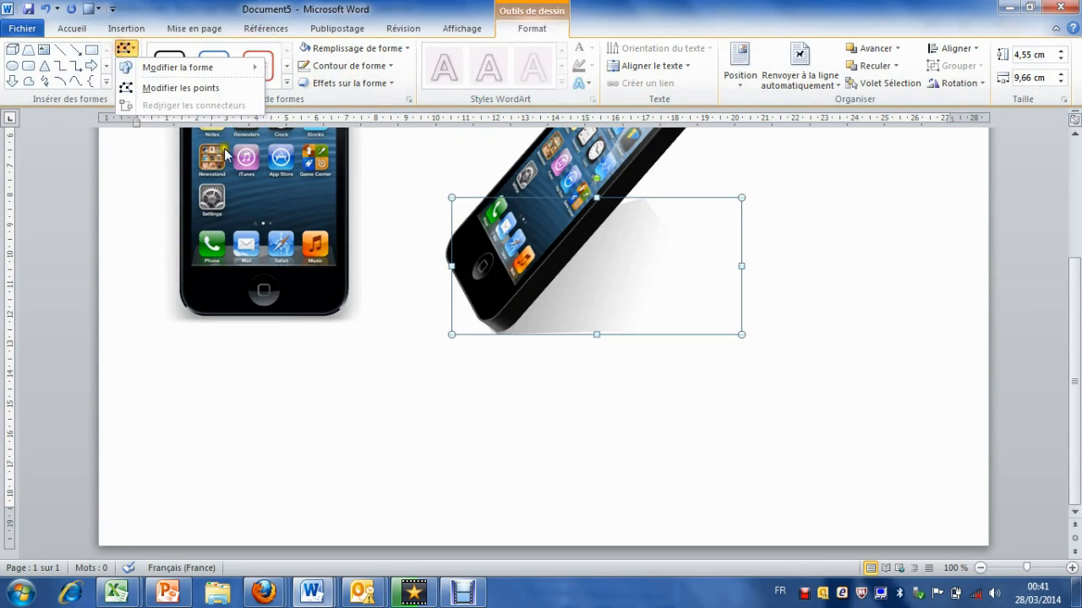
left_click(169, 90)
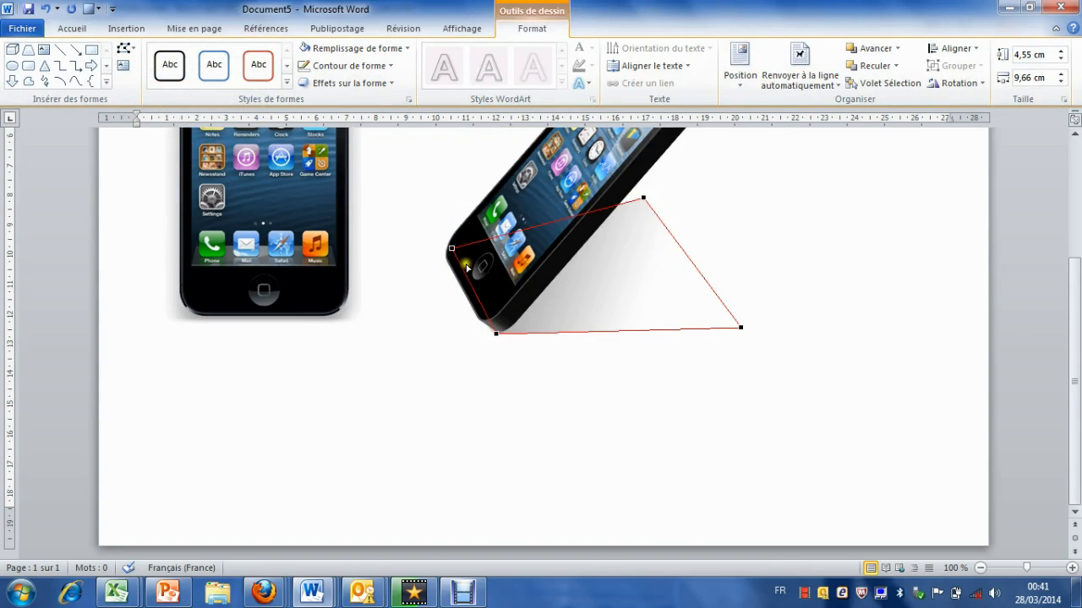
left_click_drag(642, 195, 578, 215)
left_click_drag(564, 226, 549, 226)
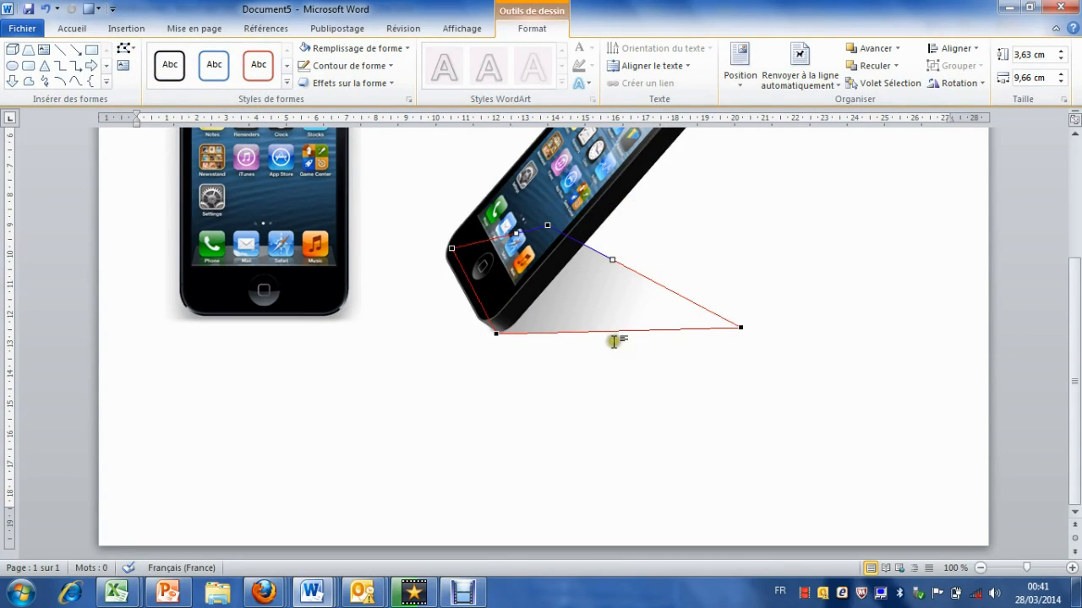
Step: Reposition the shadow's two lower corners to fit the phone's base, making the shape about 7,36 cm by 3,68 cm, and finish point editing
left_click(497, 332)
left_click_drag(497, 332, 514, 324)
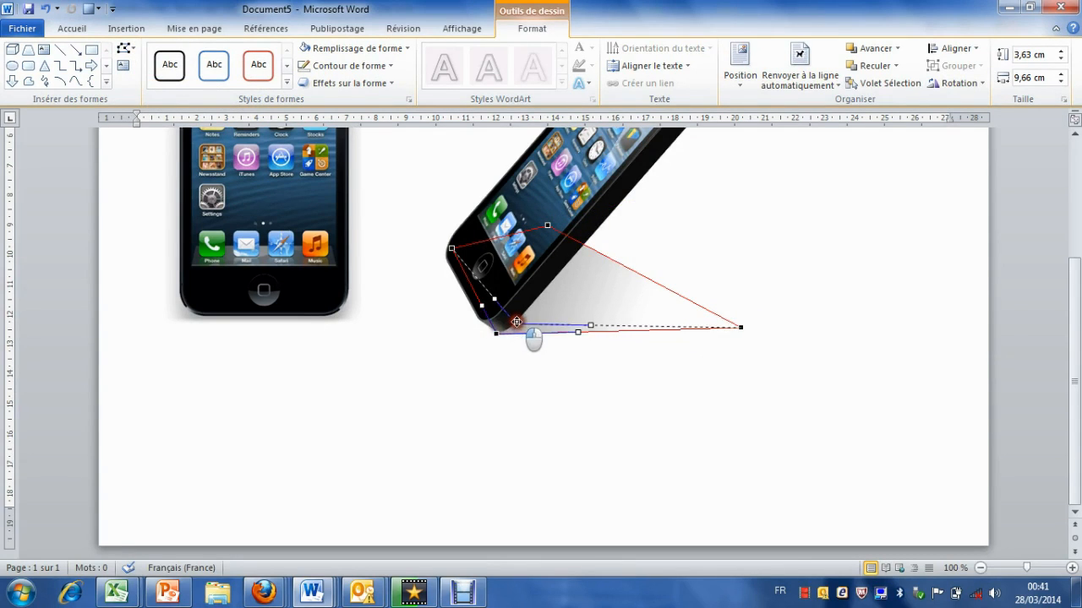
left_click_drag(742, 328, 655, 320)
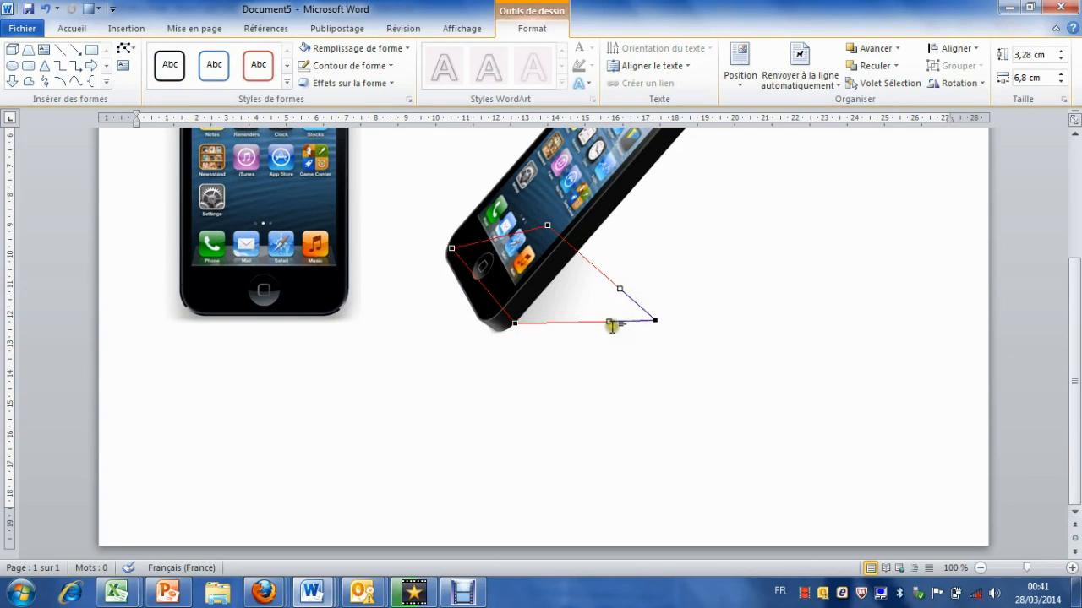
left_click(654, 322)
left_click_drag(654, 322, 671, 334)
mouse_move(502, 316)
left_mouse_down()
mouse_move(531, 338)
mouse_move(507, 332)
left_mouse_up()
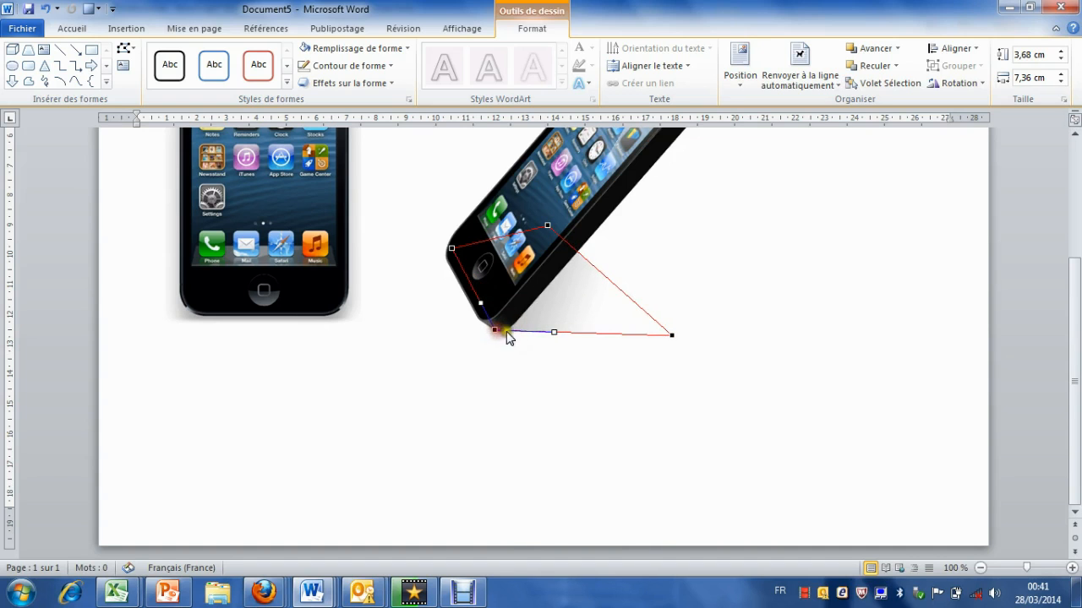
left_click(711, 302)
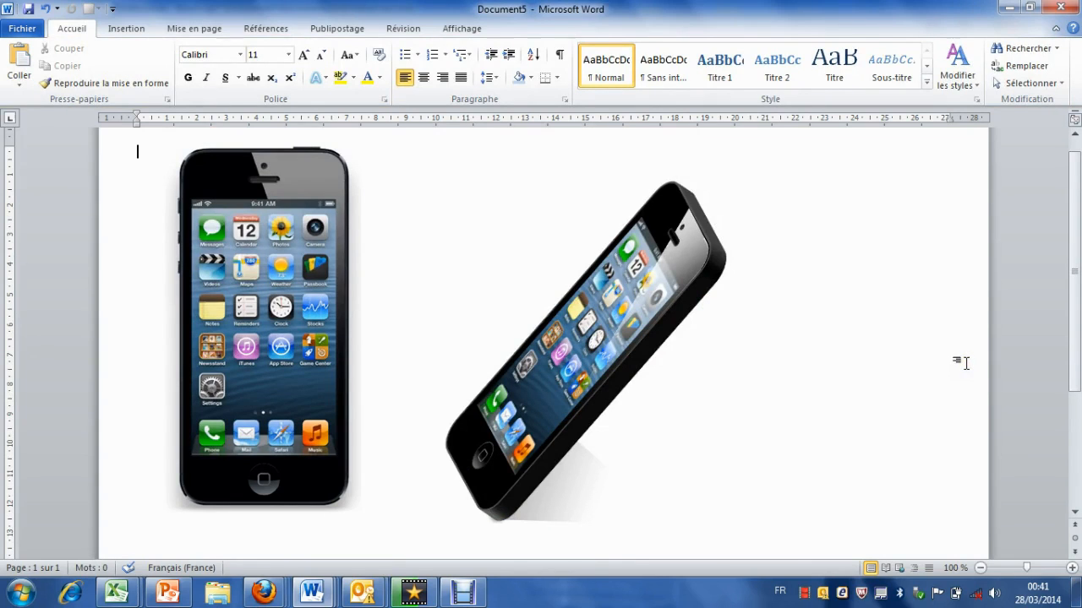